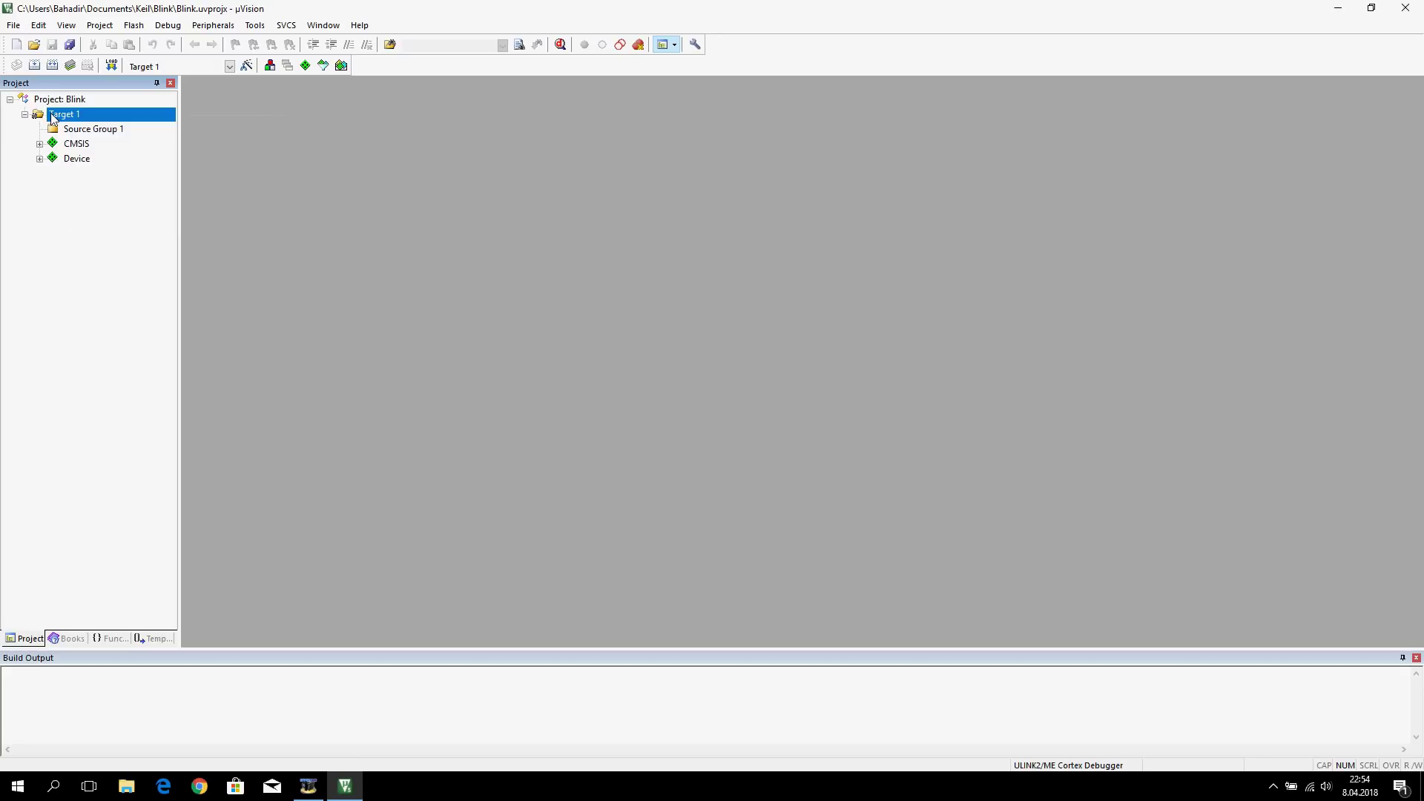
Add a new C file named main to Source Group 1 and expand the group.
left_click(32, 267)
right_click(84, 132)
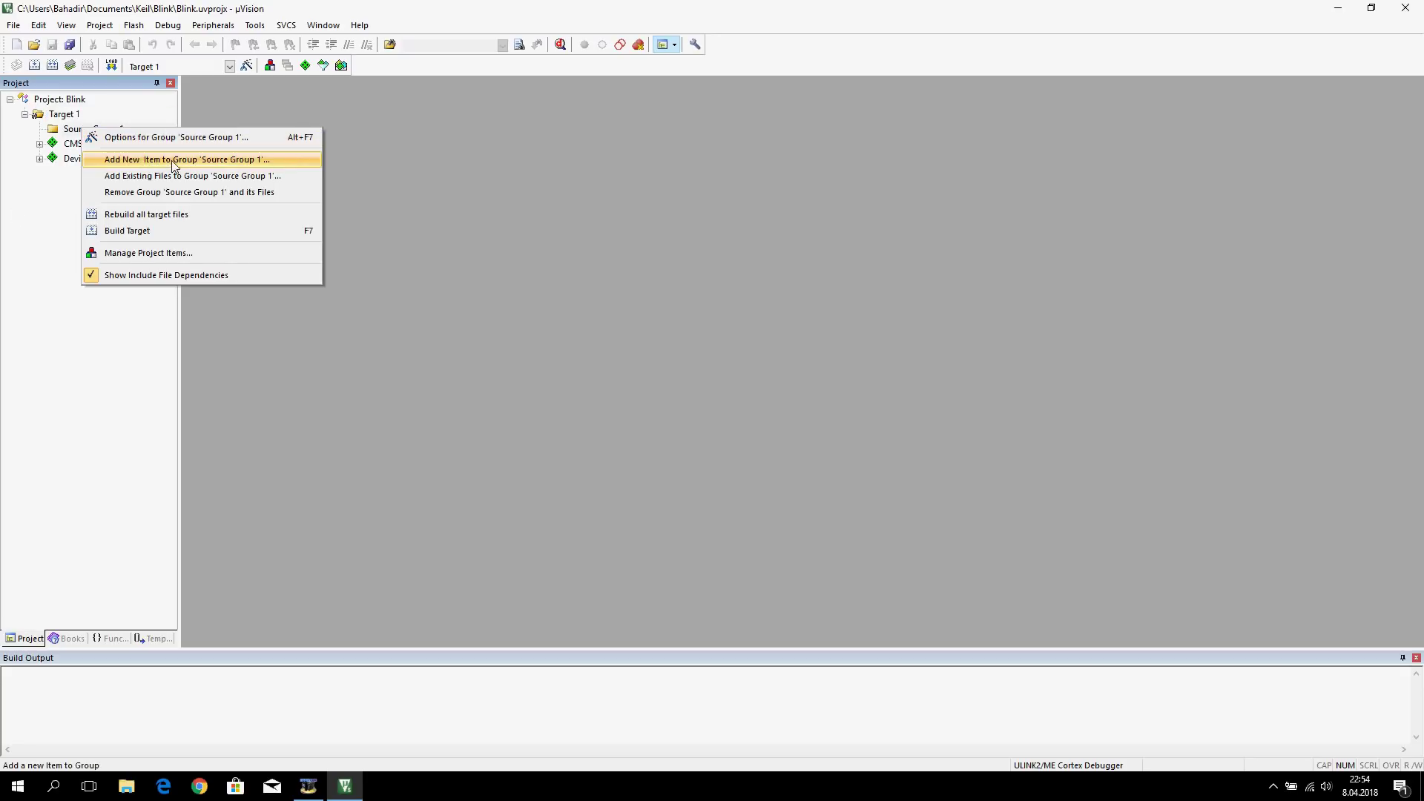
left_click(167, 161)
left_click(510, 266)
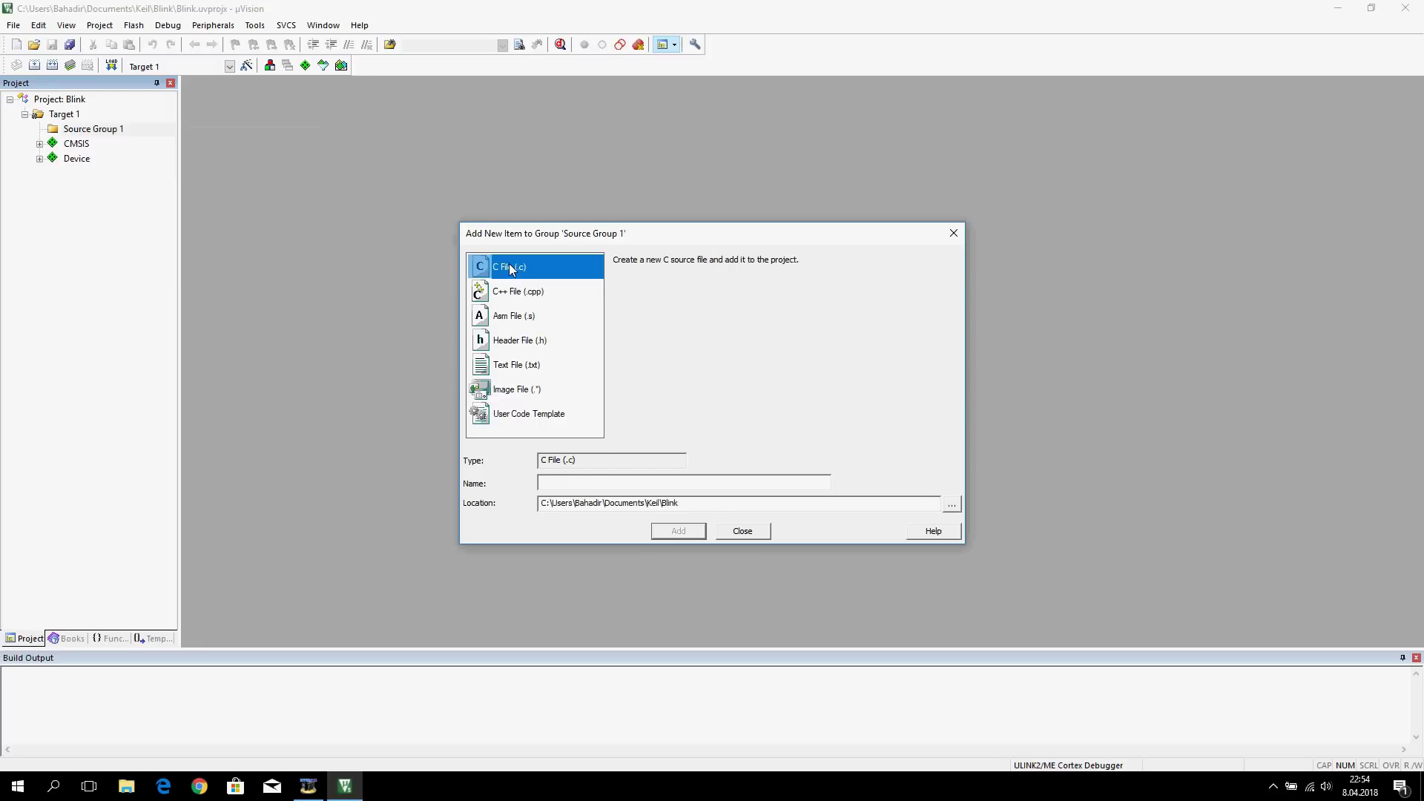
left_click(579, 483)
type("main")
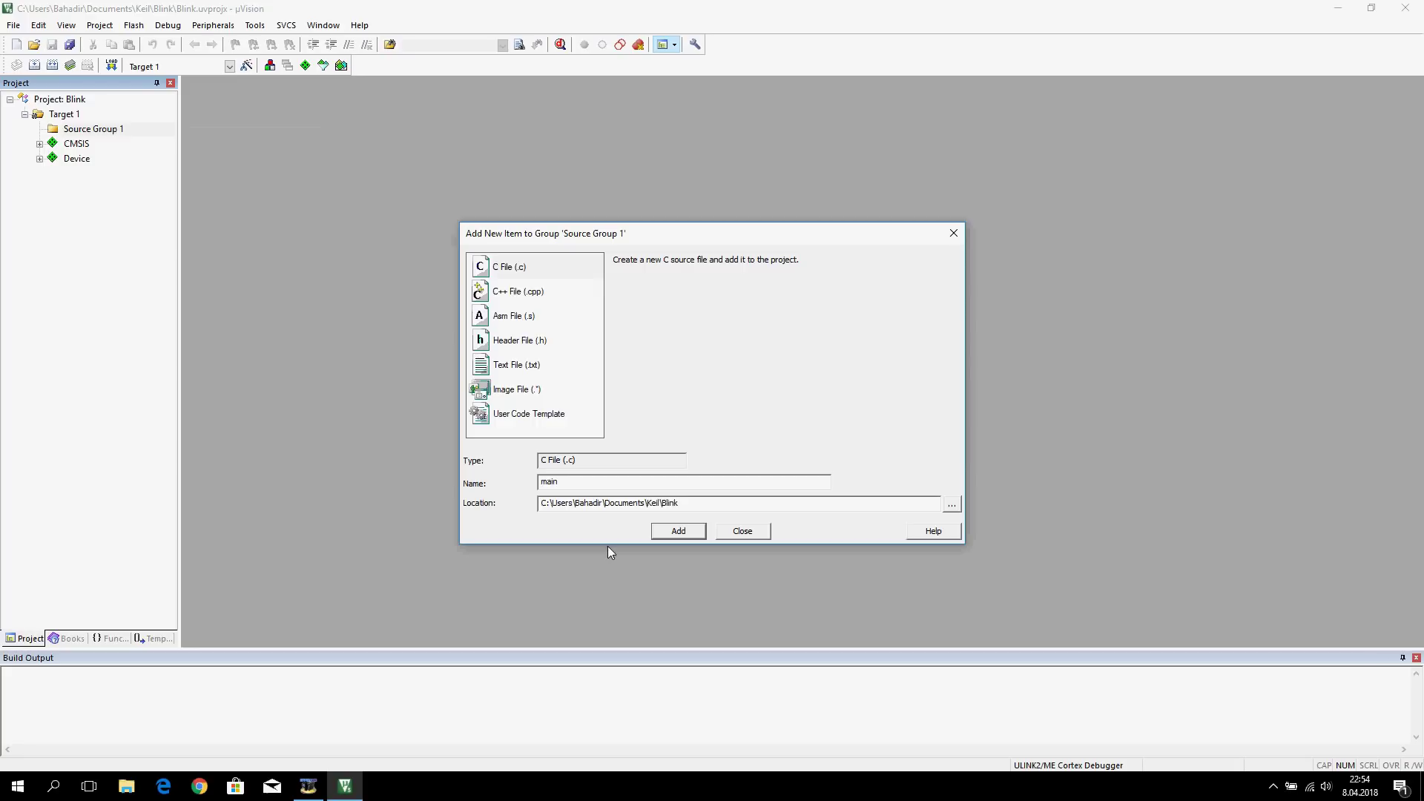
left_click(678, 531)
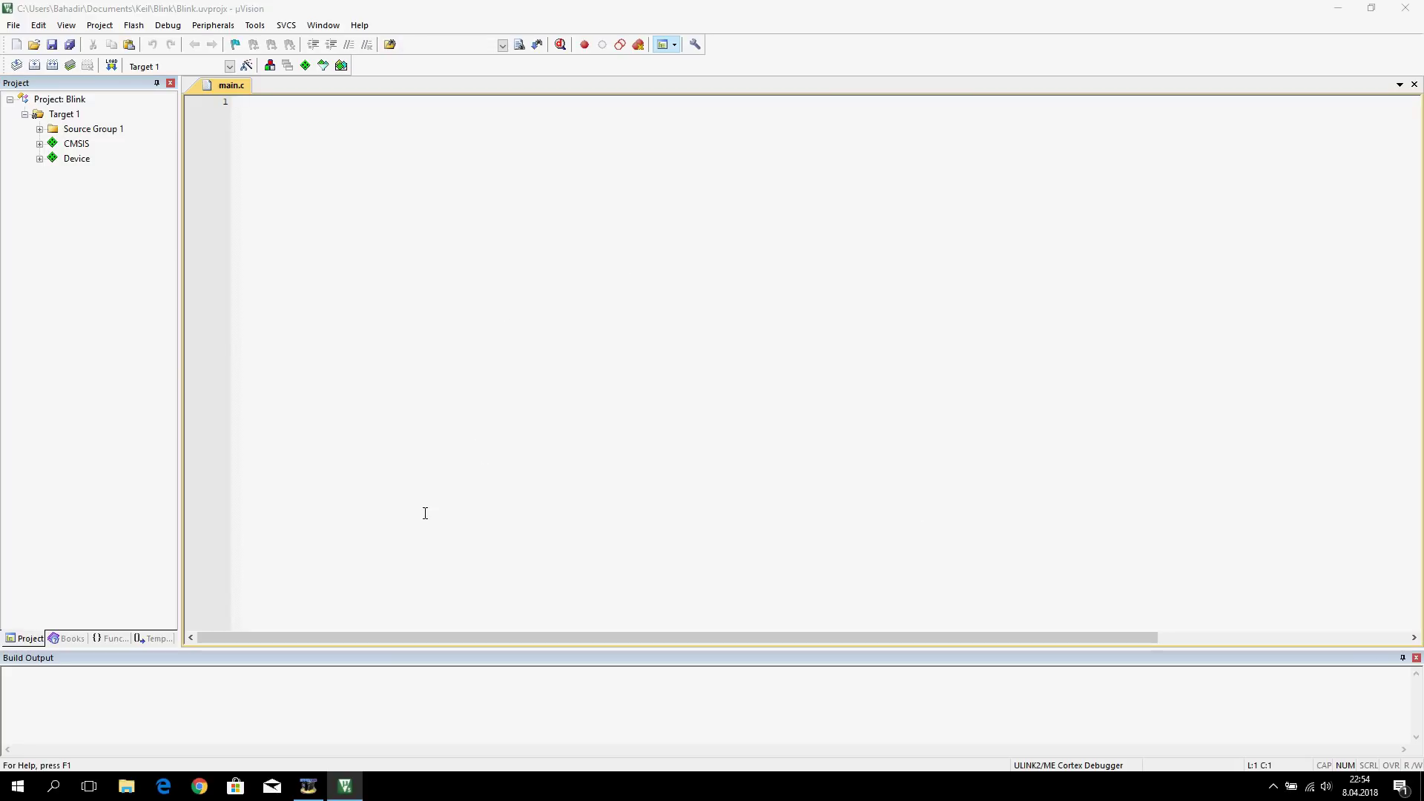
left_click(40, 129)
left_click(338, 162)
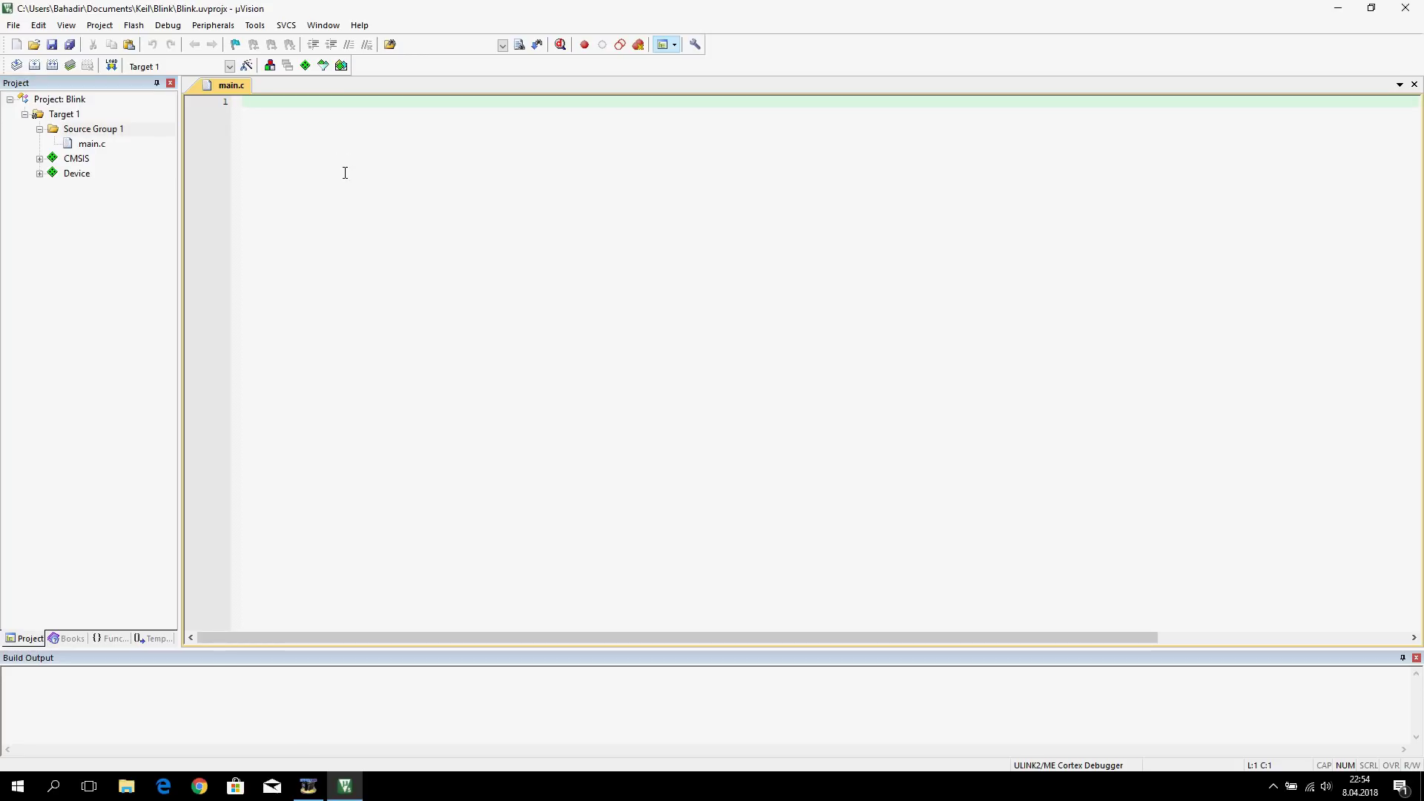
Insert the stm32f10x.h device header include on the first line of main.c and start a new line.
right_click(263, 112)
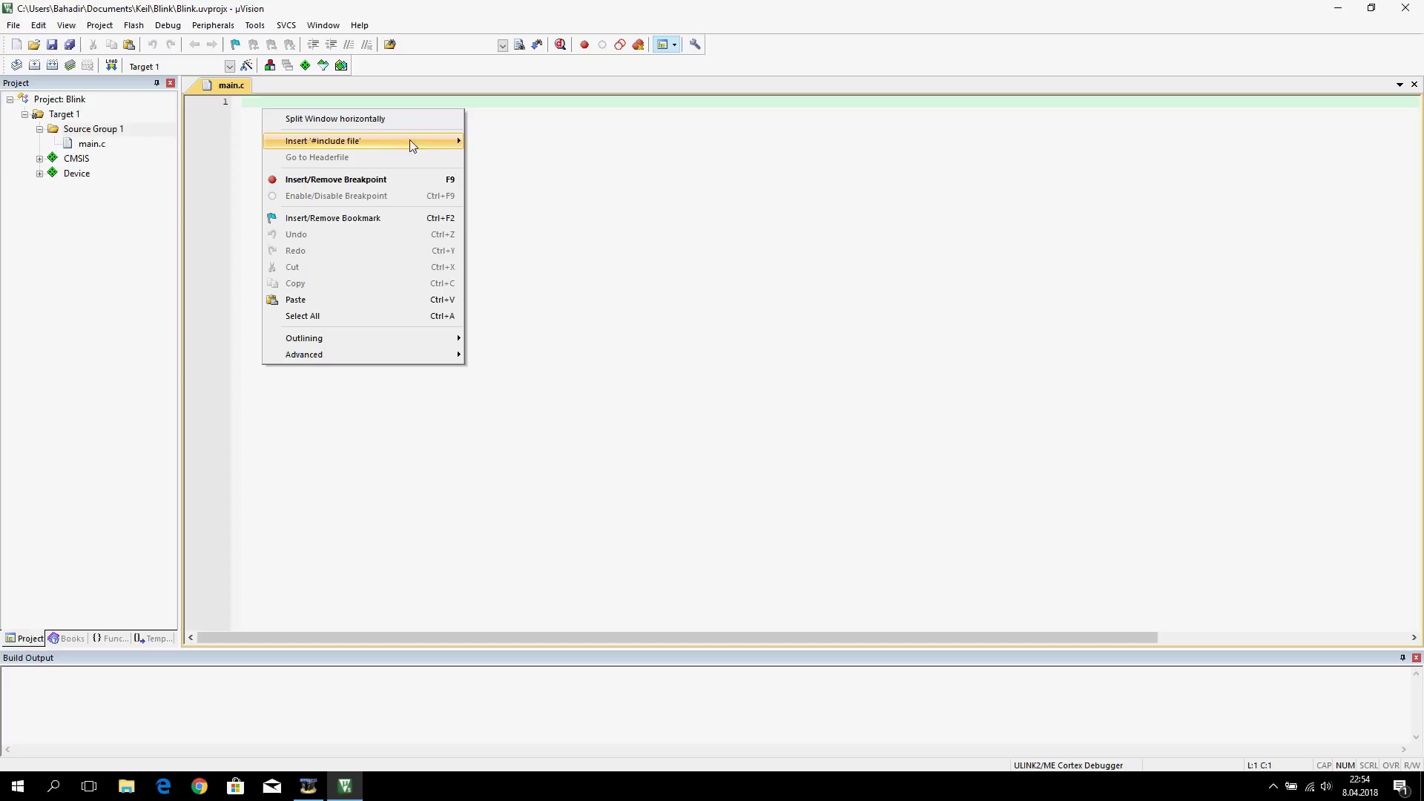
mouse_move(409, 143)
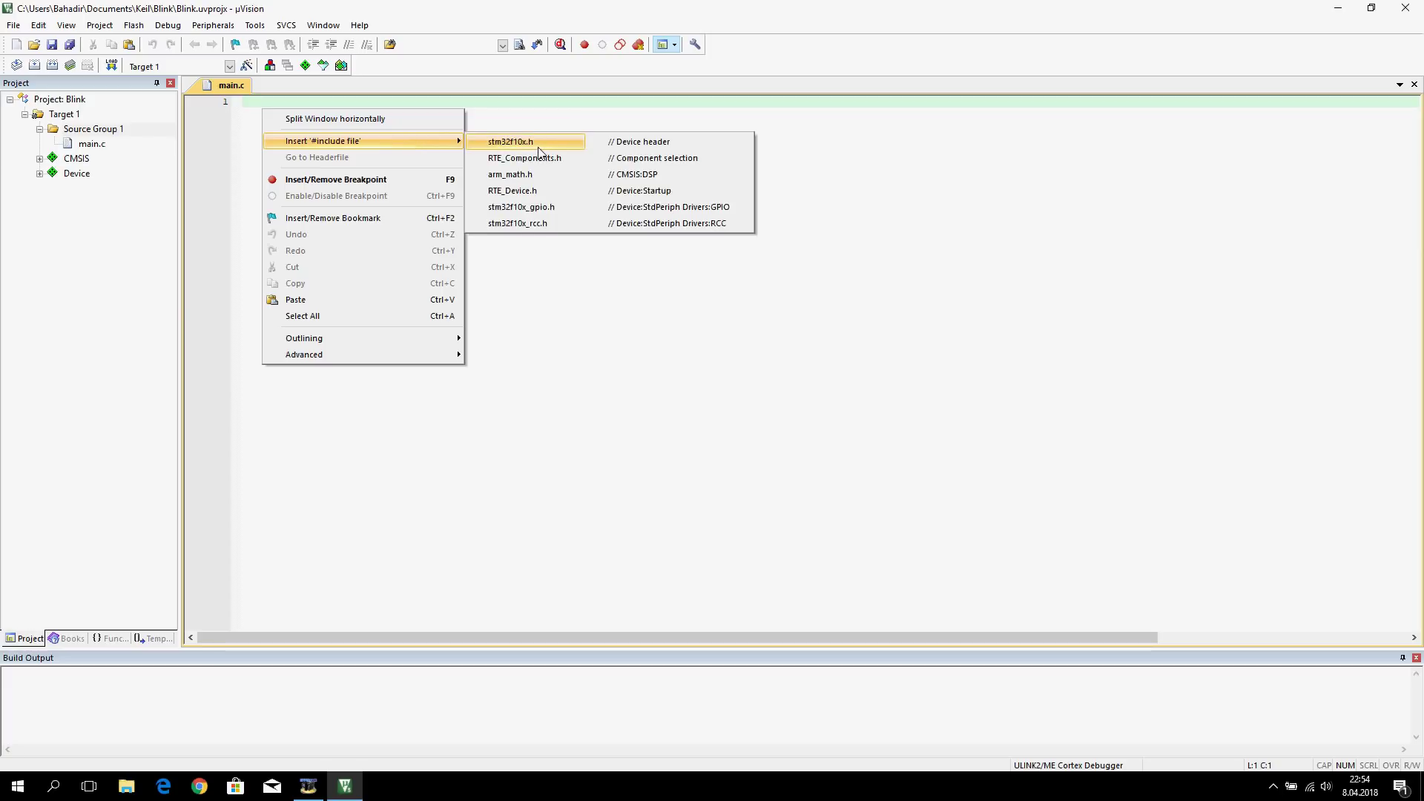
left_click(519, 142)
key("Return")
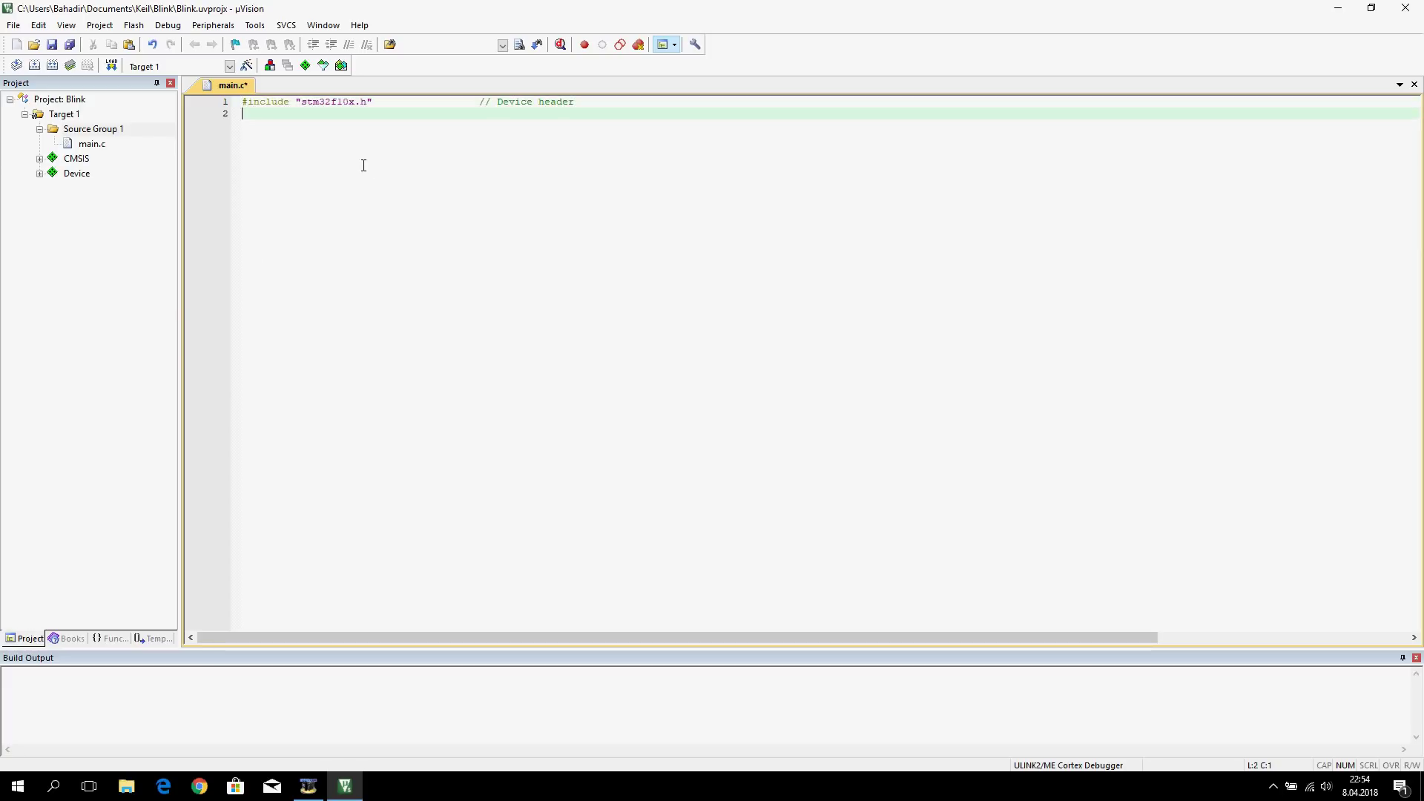
Write an empty int main() function with opening and closing braces below the include line.
key("Return")
type("int main()")
key("Return")
key("Tab")
key("Return")
key("Return")
key("Tab")
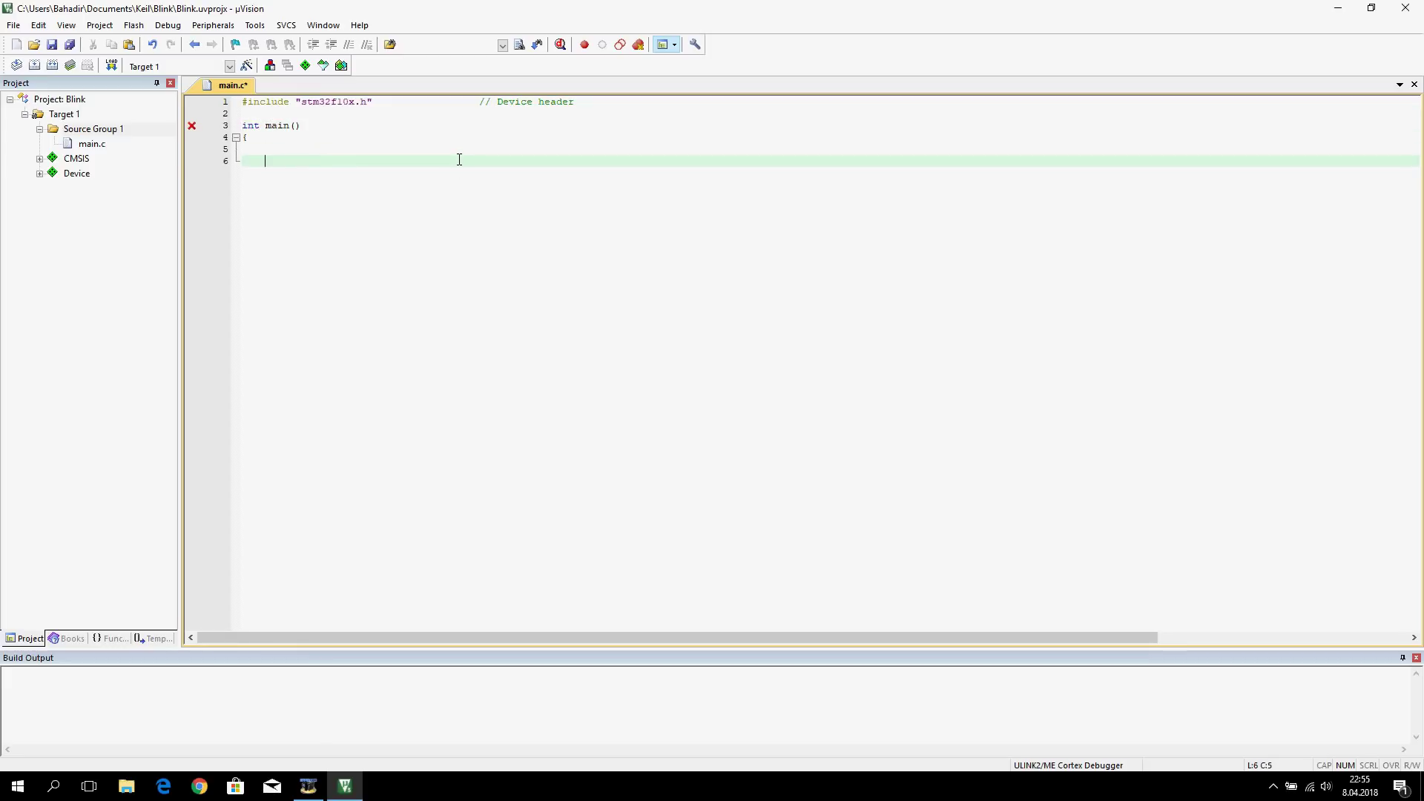
key("BackSpace")
key("Up")
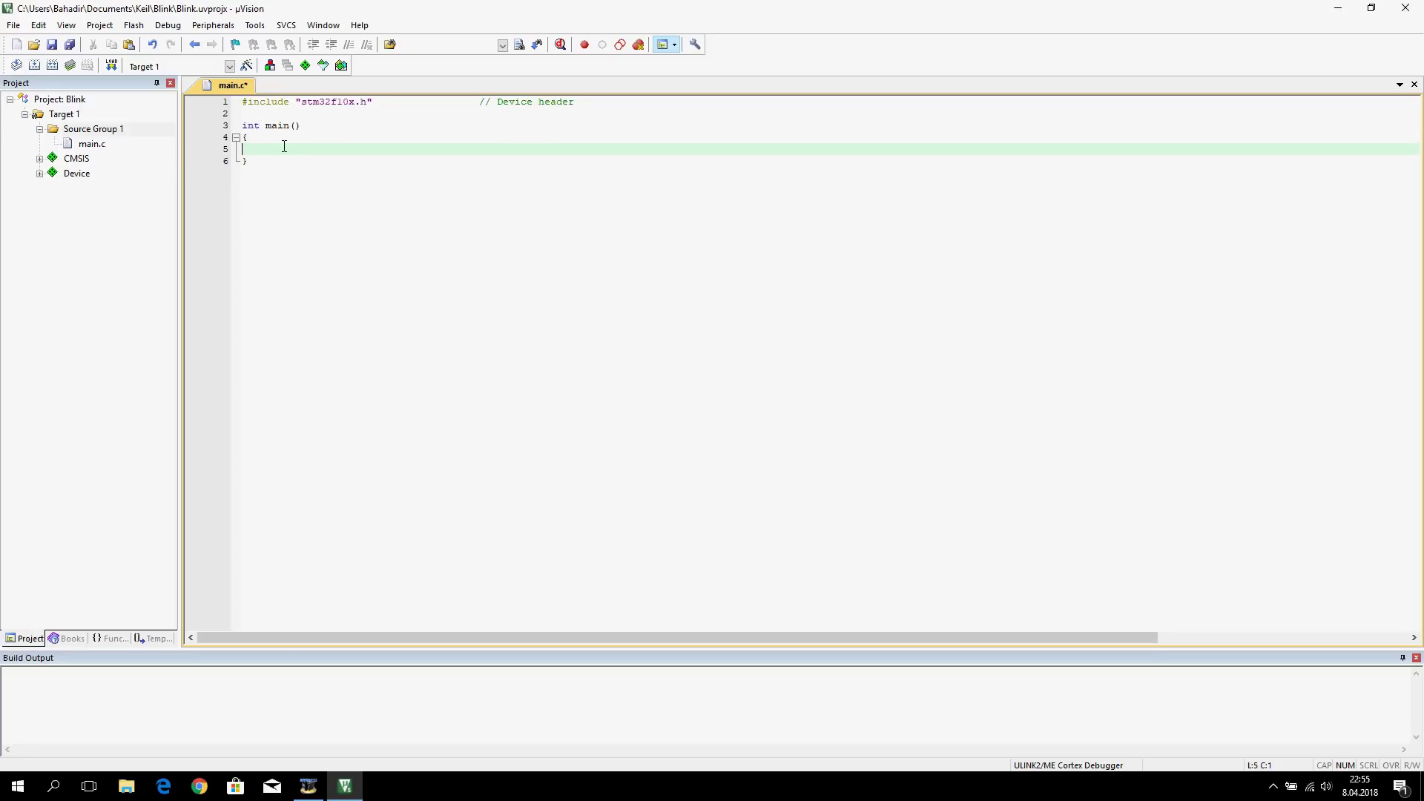
Open the Pack Installer, review the versions of the Keil::STM32F1xx_DFP pack for the STM32F100RB, and close it.
left_click(344, 71)
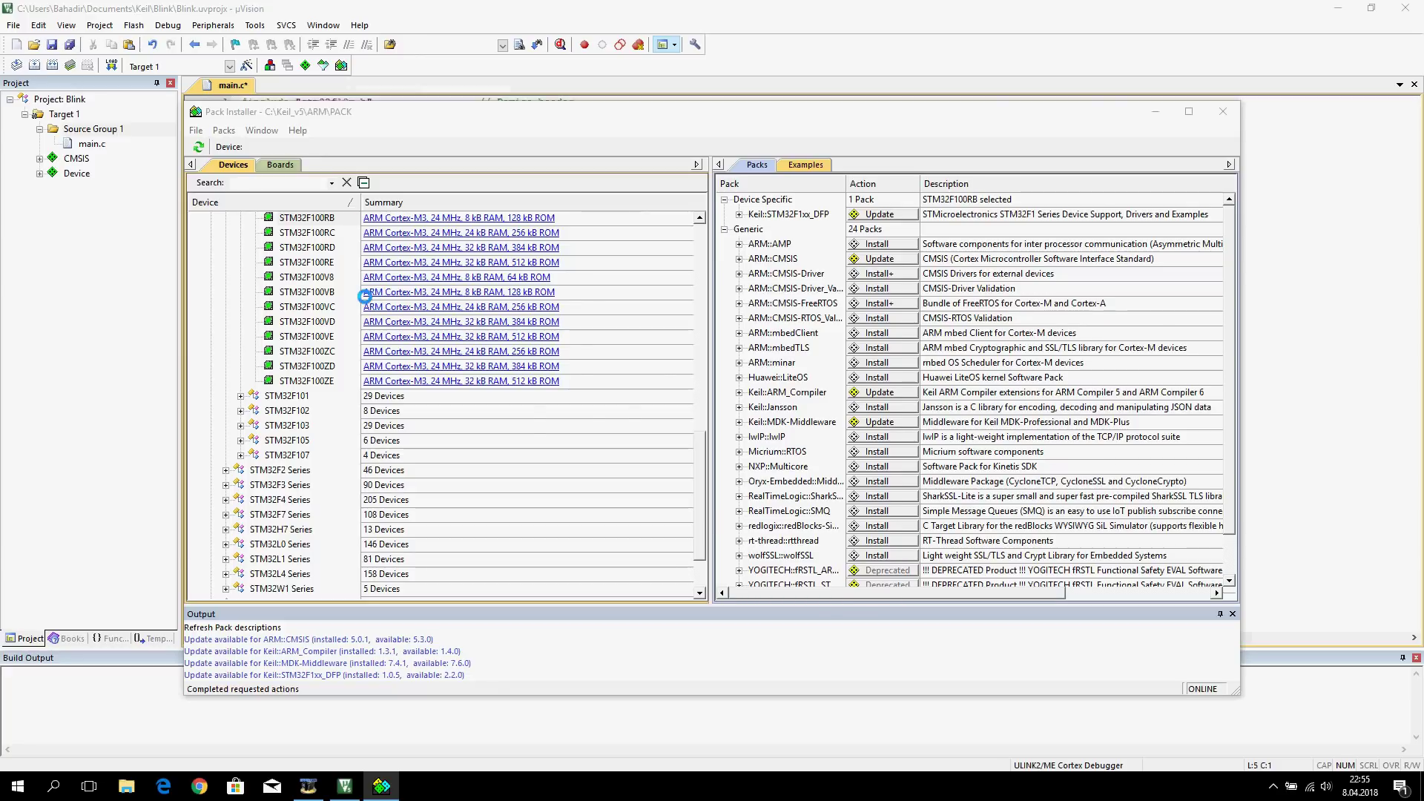
left_click(808, 502)
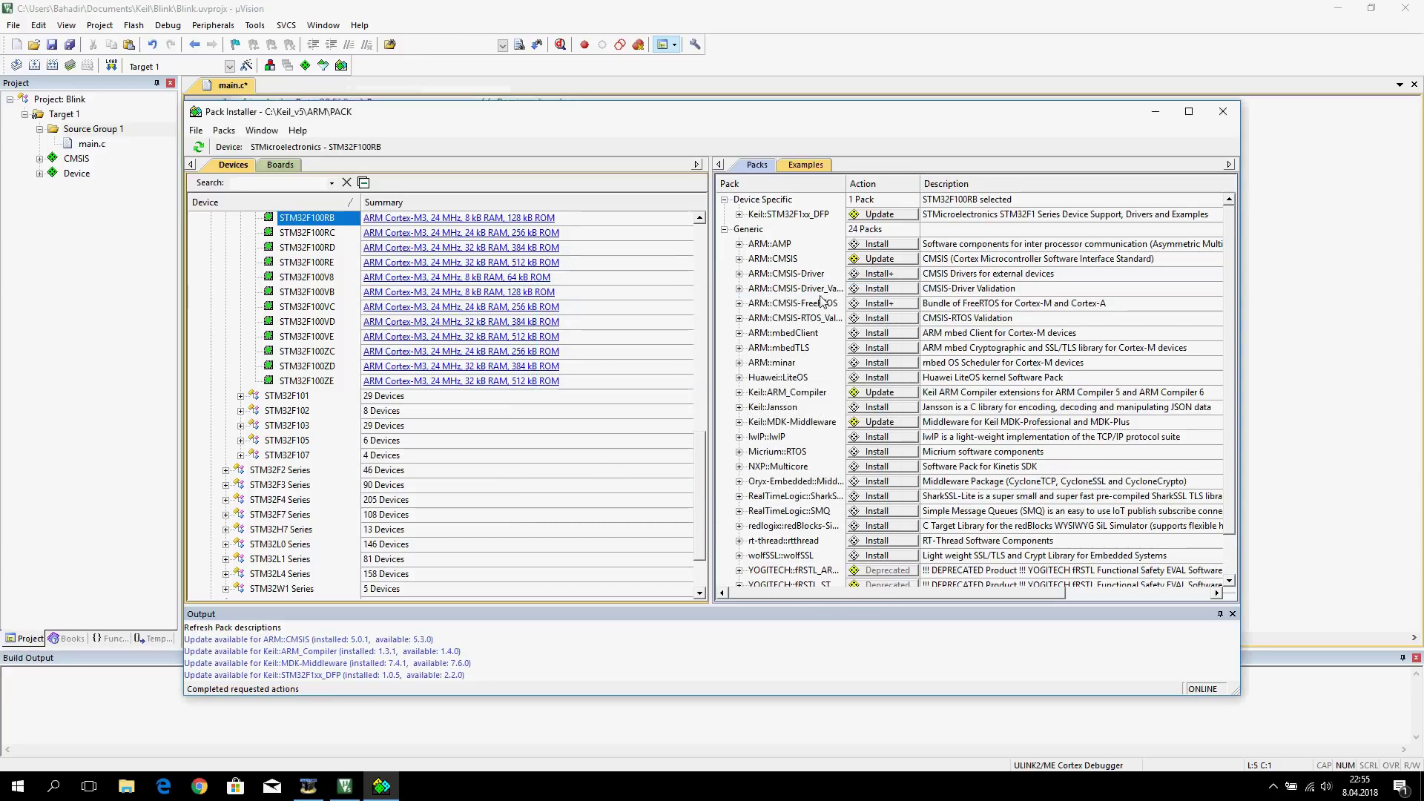
left_click(740, 217)
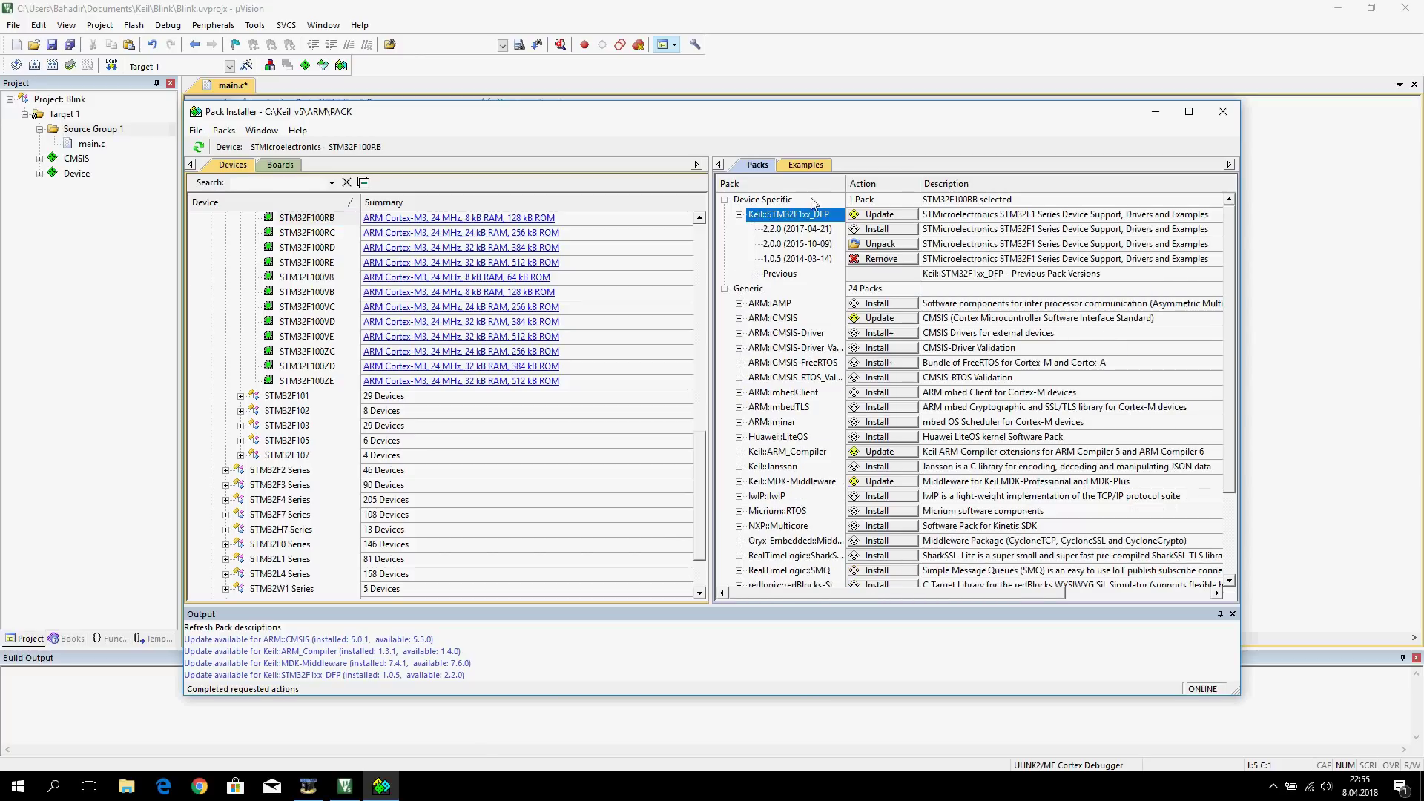
left_click(782, 261)
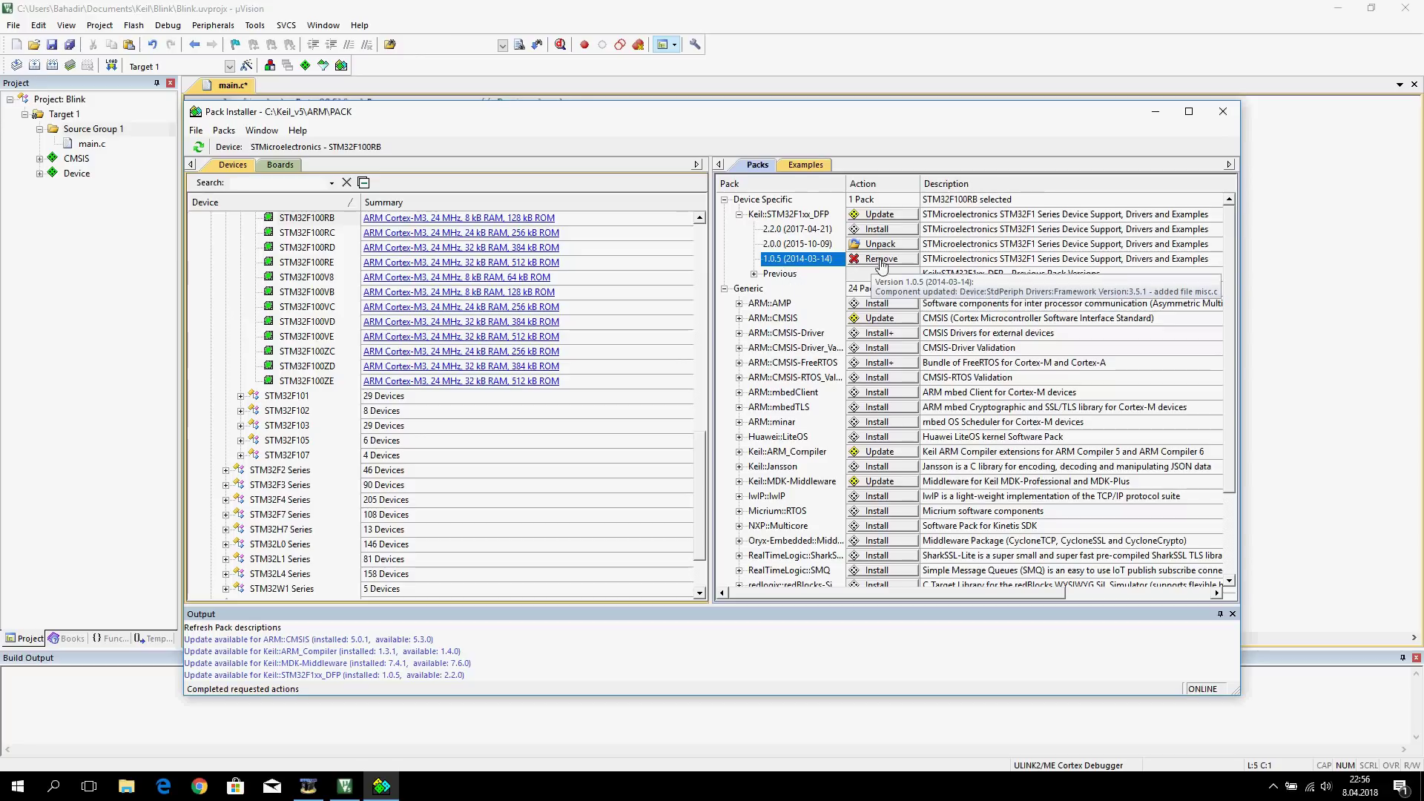
left_click(1223, 111)
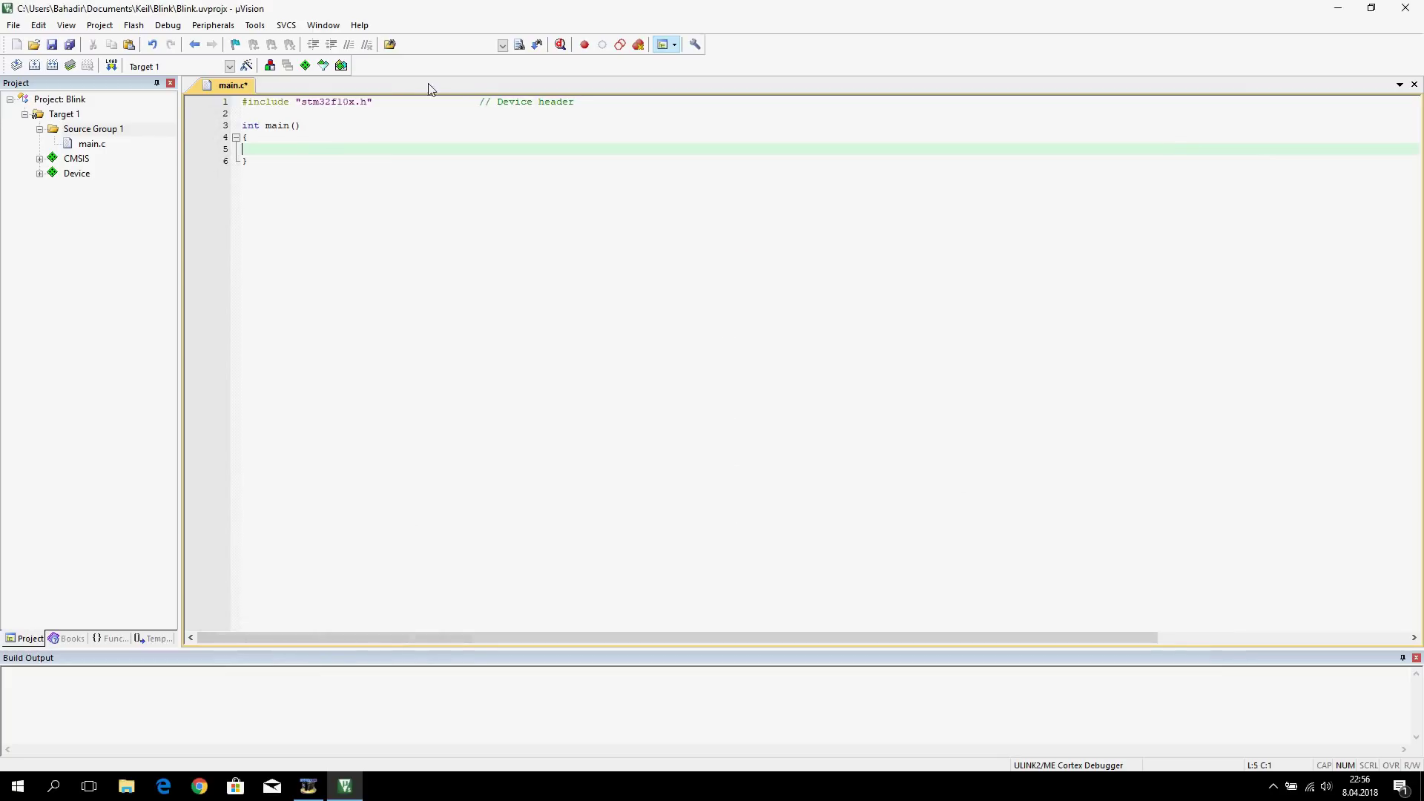
Set the crystal frequency in Target 1's options to 8 MHz.
left_click(247, 67)
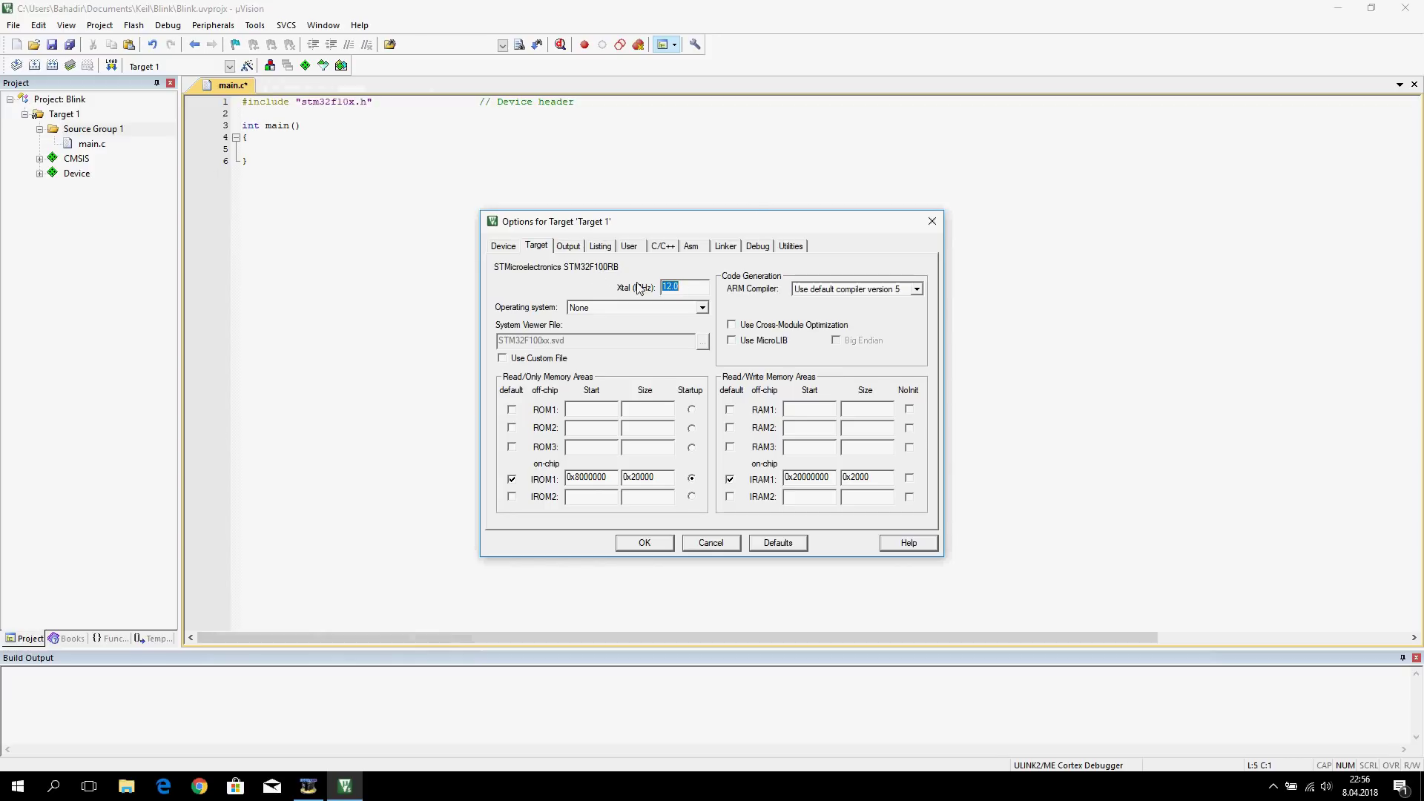
left_click(696, 287)
left_click_drag(696, 286, 591, 290)
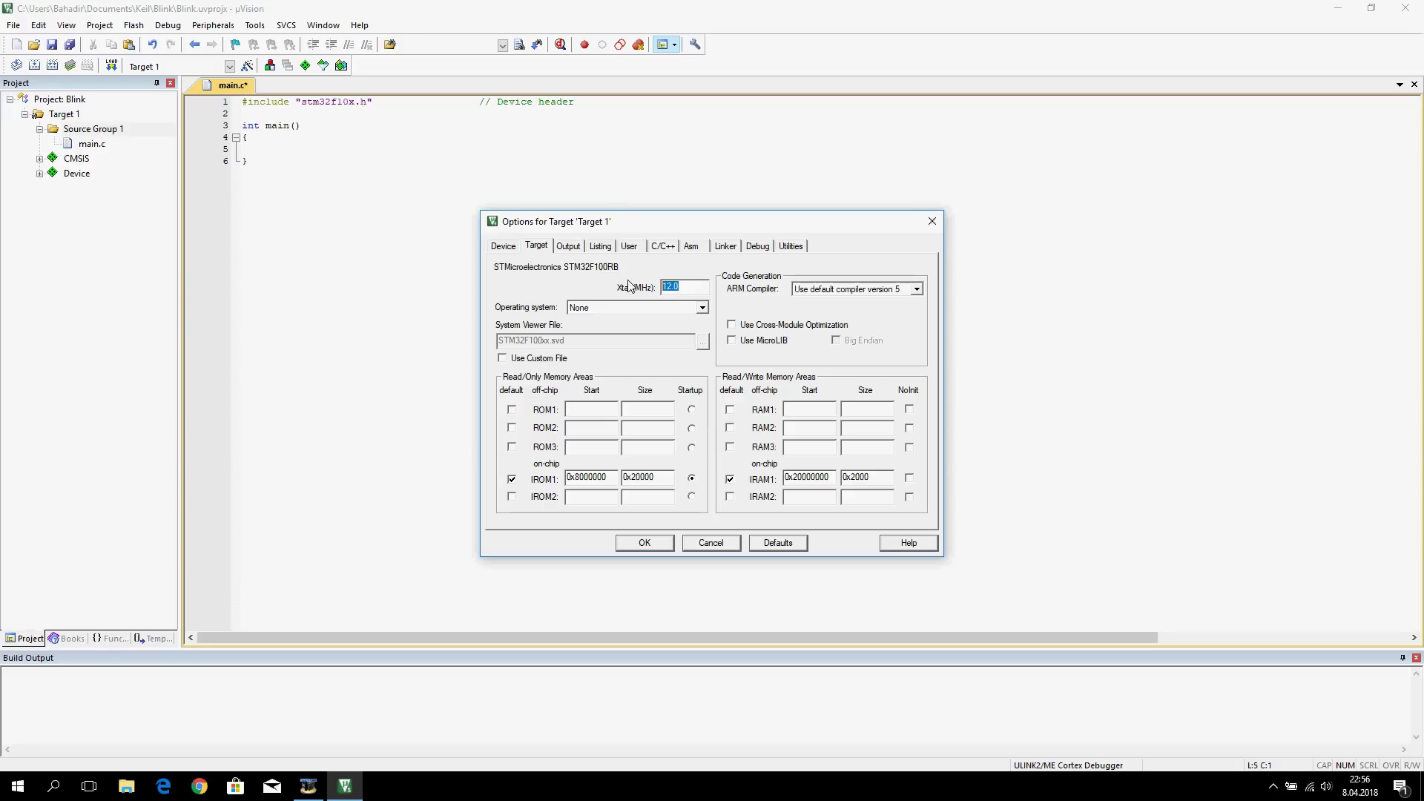
type("98")
key("BackSpace")
key("BackSpace")
type("8")
Define the C/C++ preprocessor symbols USE_STDPERIPH_DRIVER, STM32F10X, HSE_VALUE=8000000 for the target.
left_click(574, 248)
left_click(603, 248)
left_click(629, 247)
left_click(662, 247)
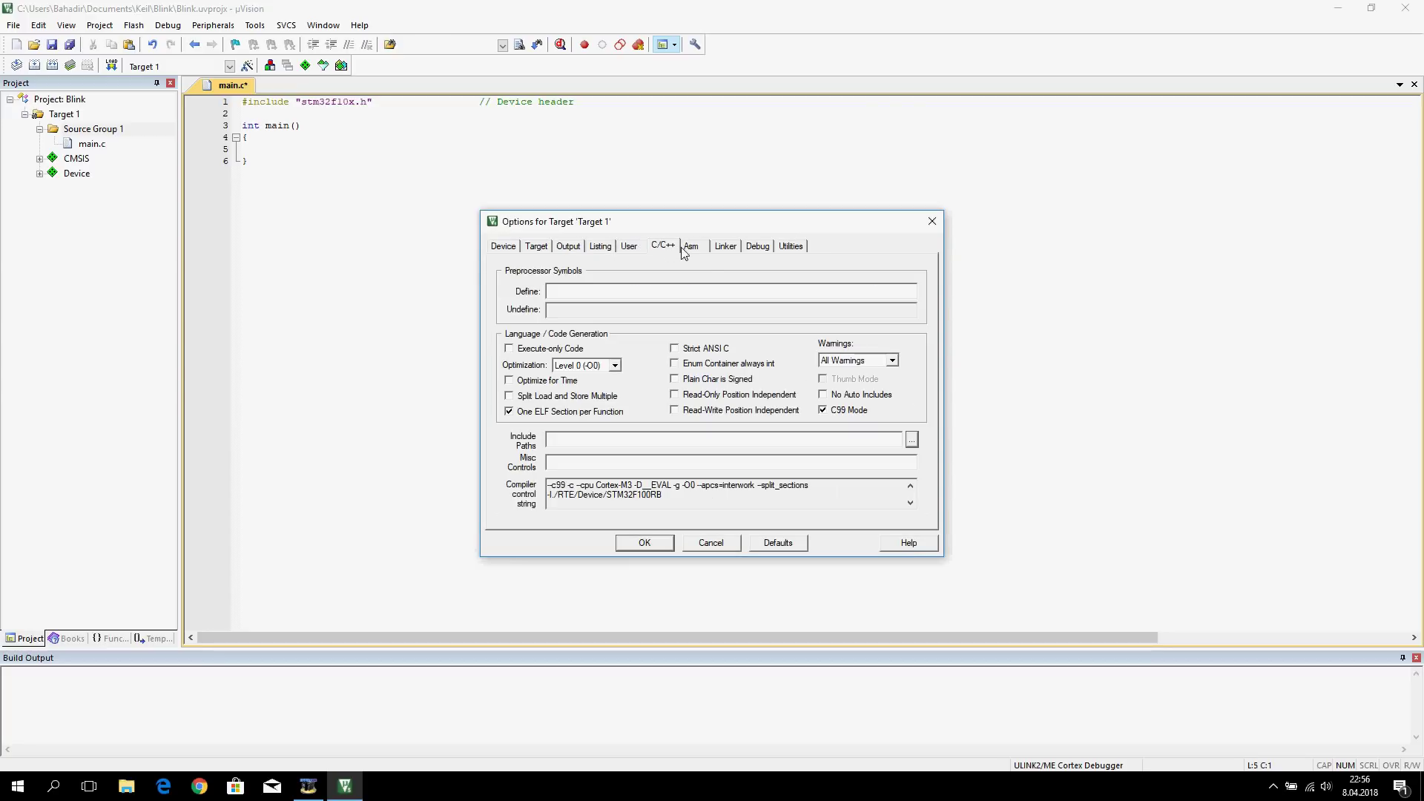
left_click(636, 285)
type("USE_STDPERIPH")
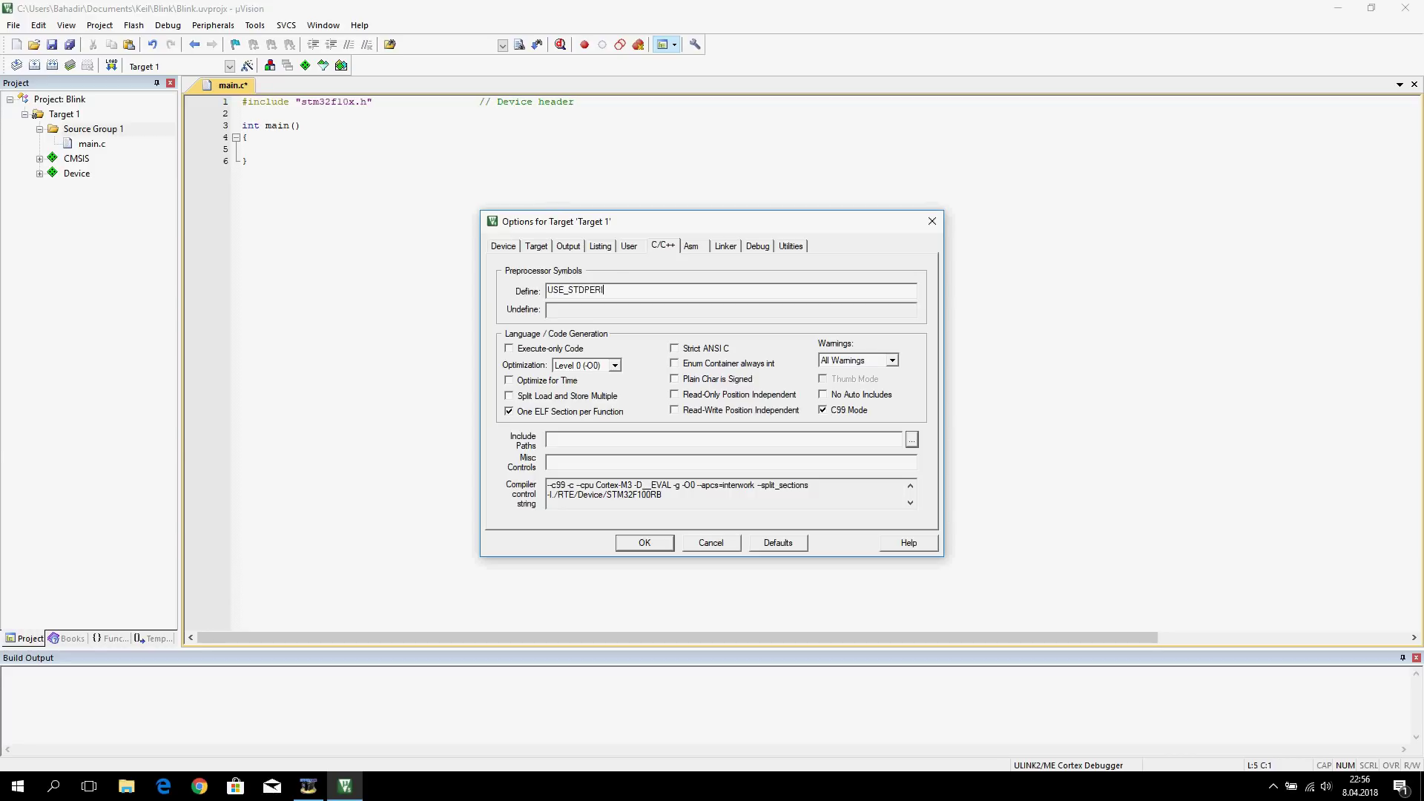
type("_DRIVER")
type(", STM32")
type("F10X, HSE_VALUE=8000000")
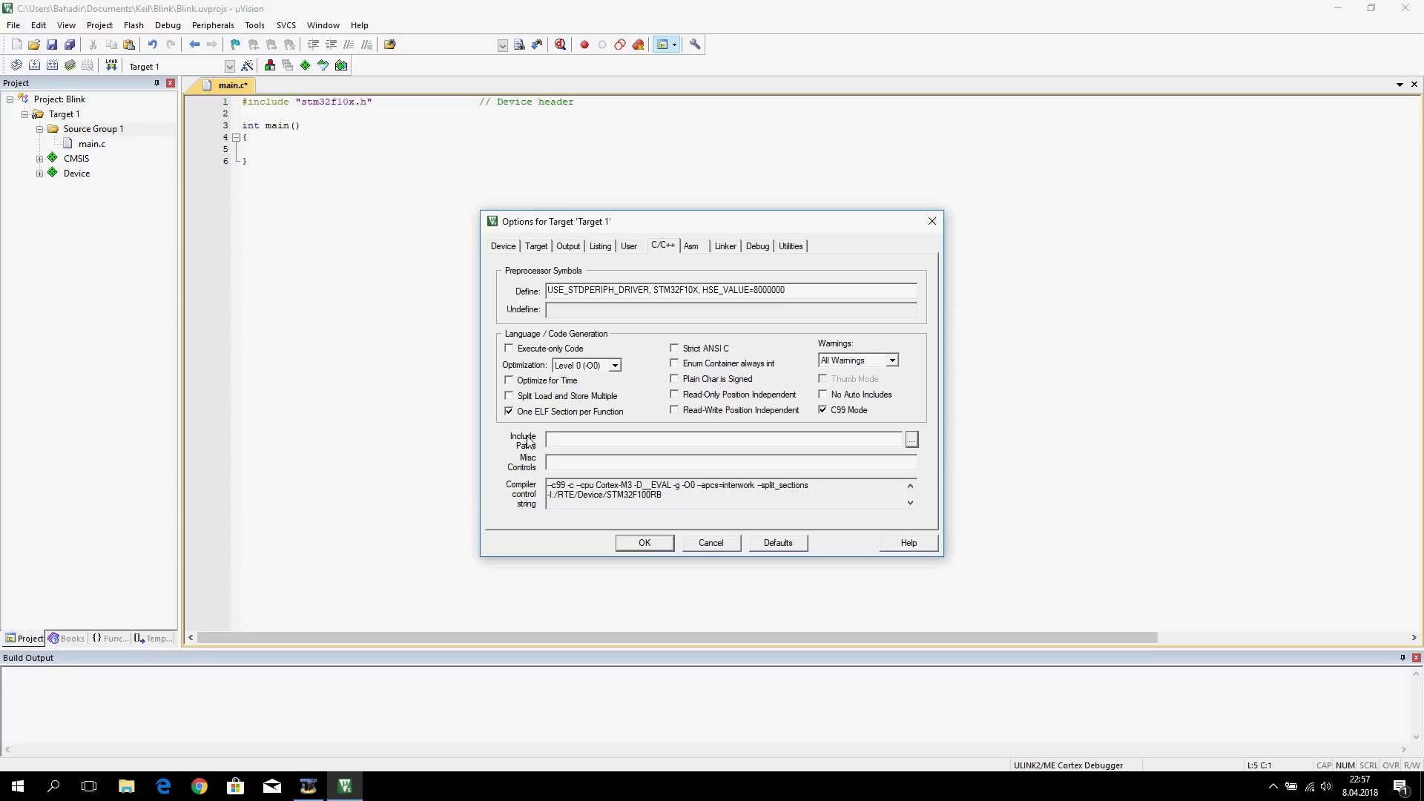
Add the Blink project folder to the compiler include paths.
left_click(912, 441)
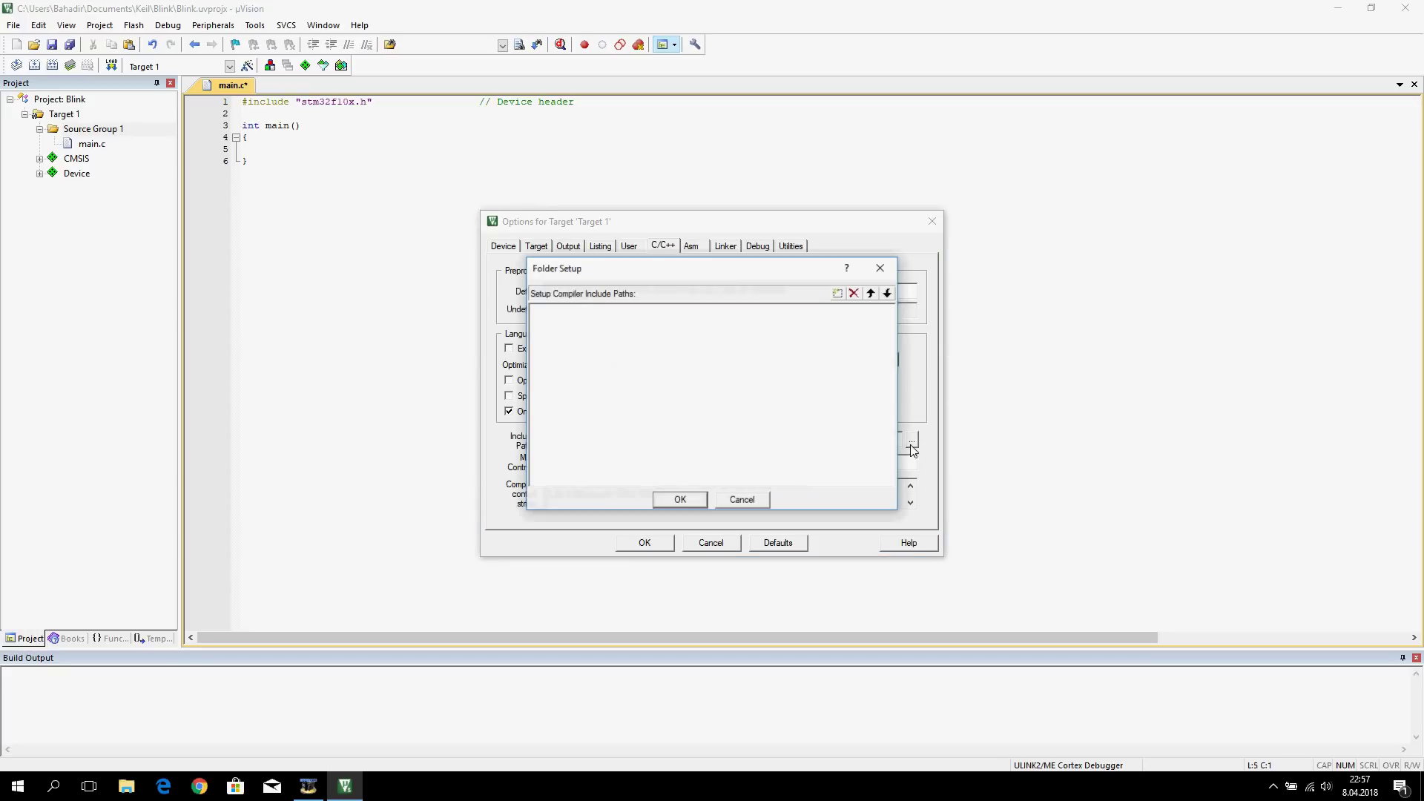
left_click(838, 293)
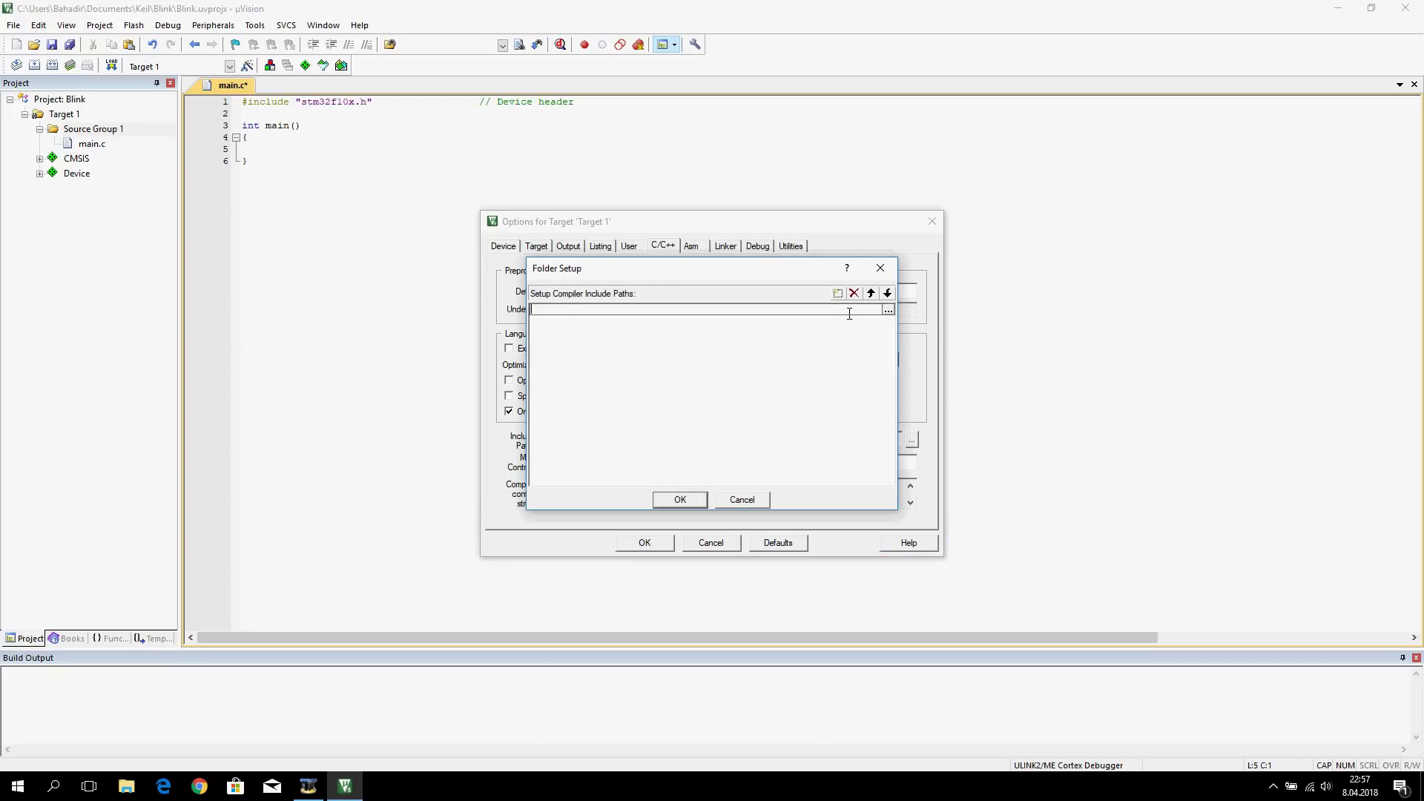
left_click(888, 309)
left_click(736, 231)
left_click(1032, 569)
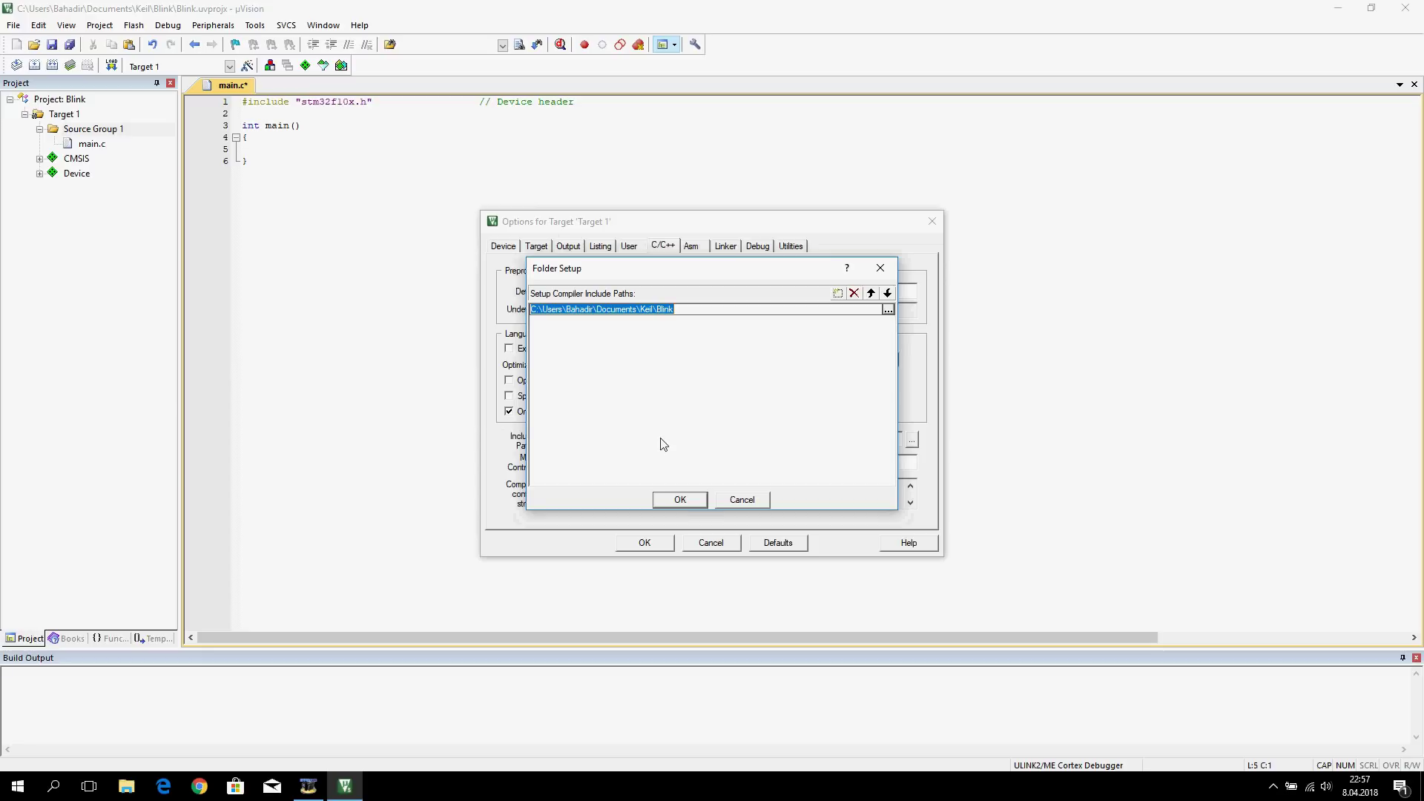
left_click(680, 499)
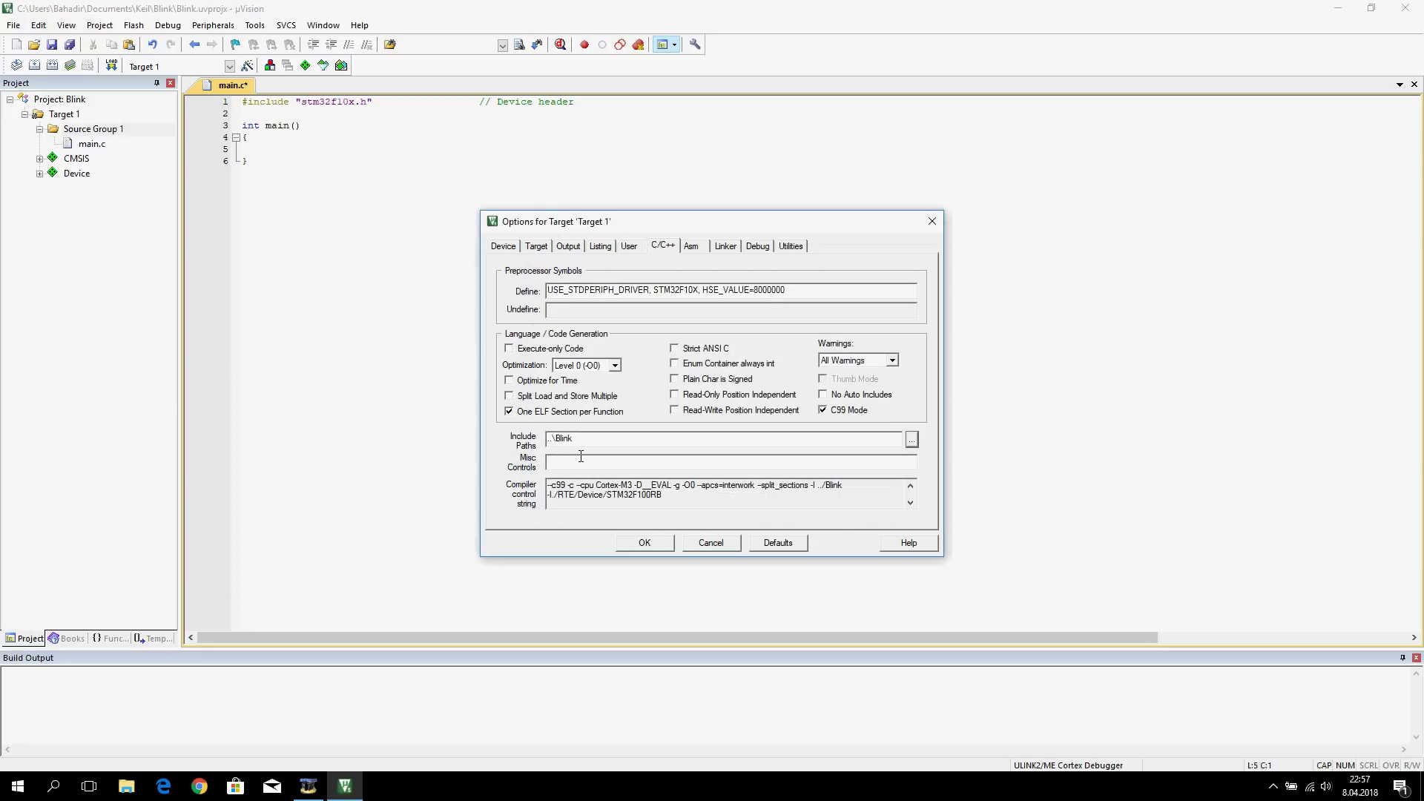
Turn off Use Debug Driver, choose ST-Link Debugger for flash programming, and keep Reset and Run on in its flash download settings.
left_click(794, 252)
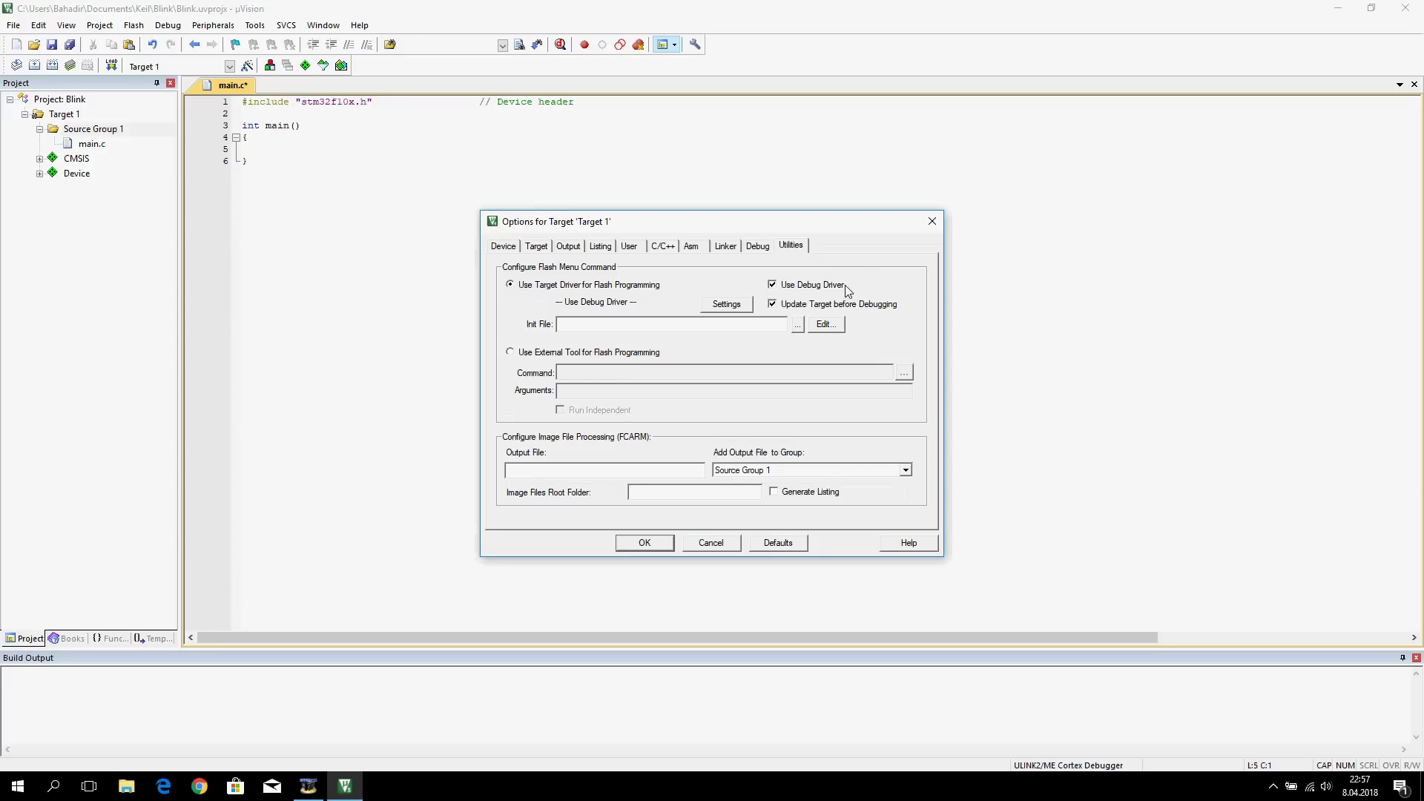
left_click(774, 287)
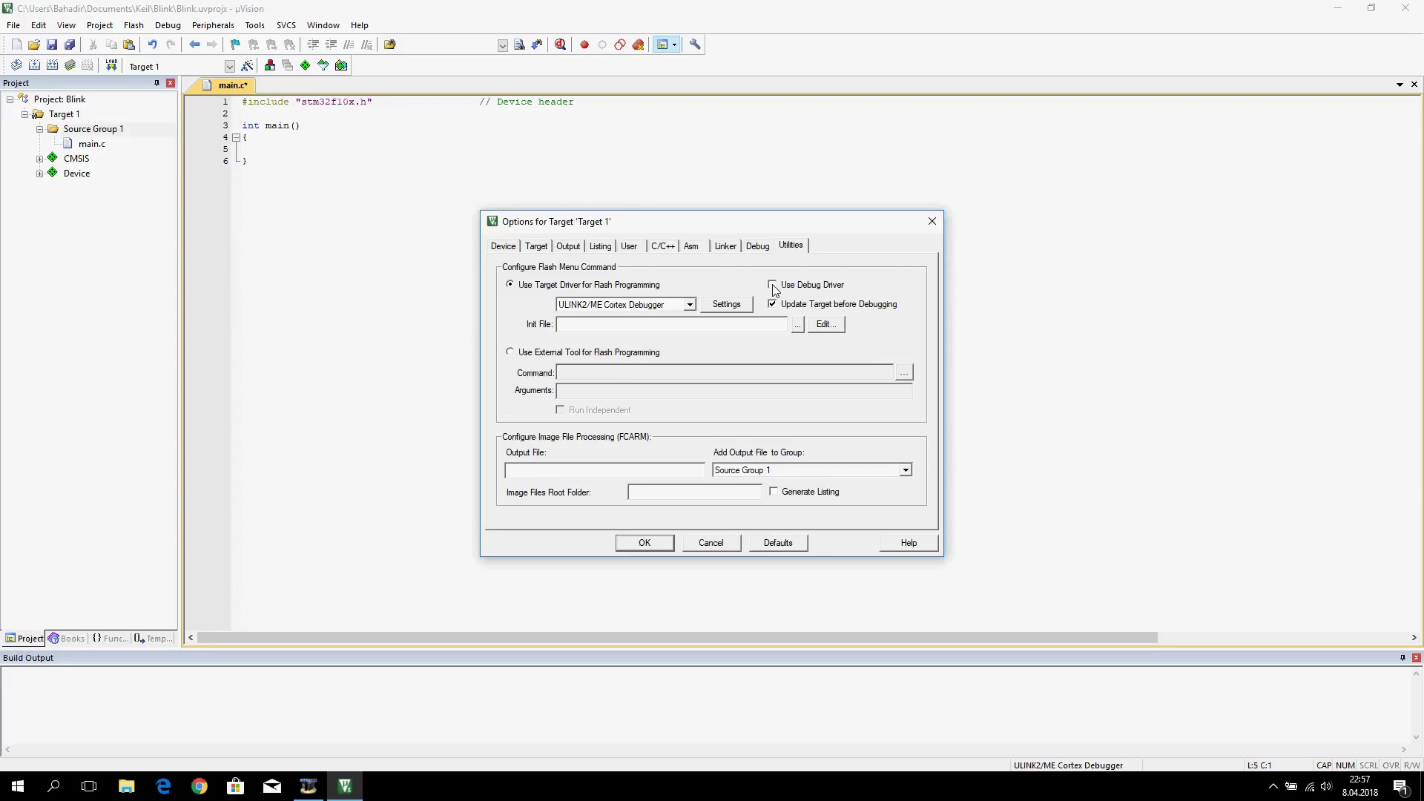
left_click(689, 305)
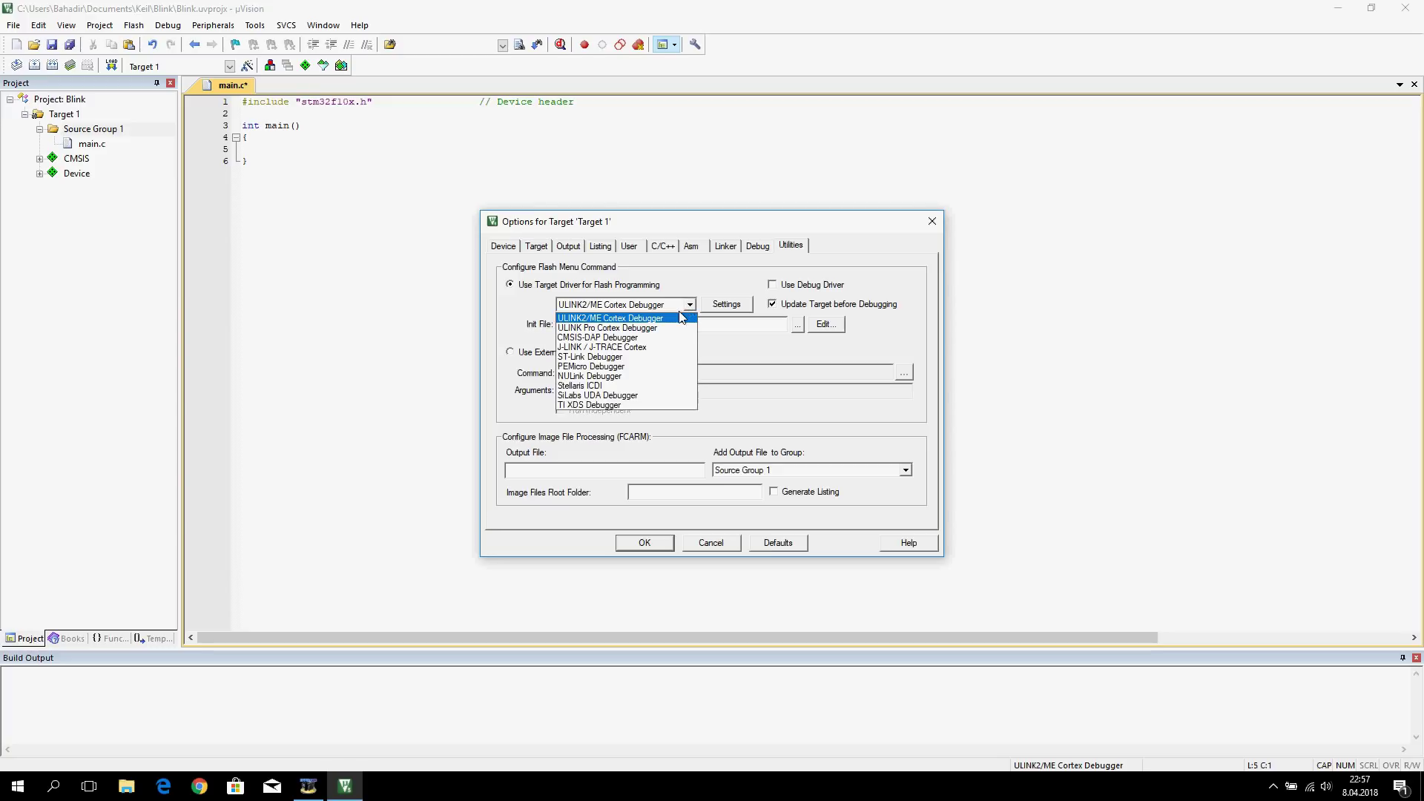
left_click(608, 358)
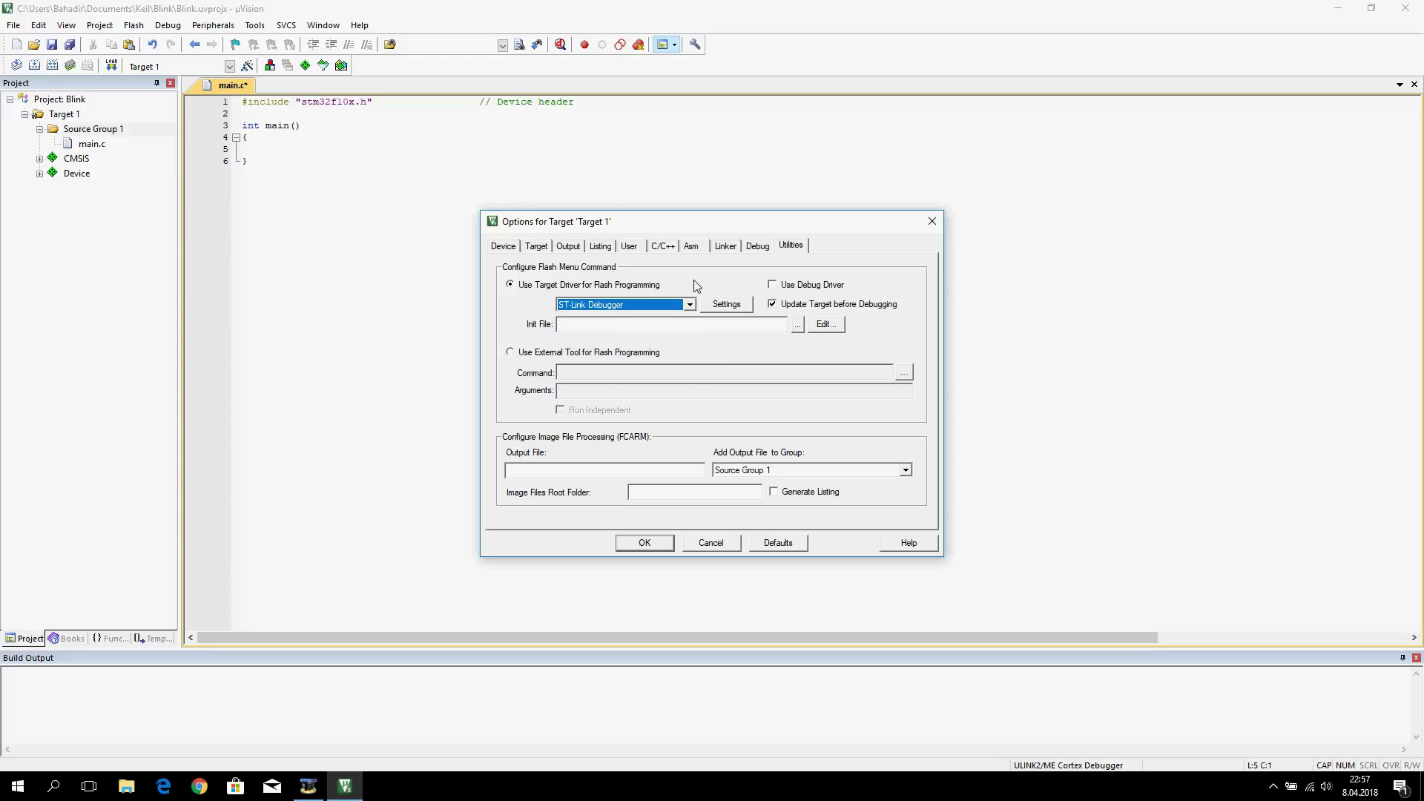
left_click(730, 310)
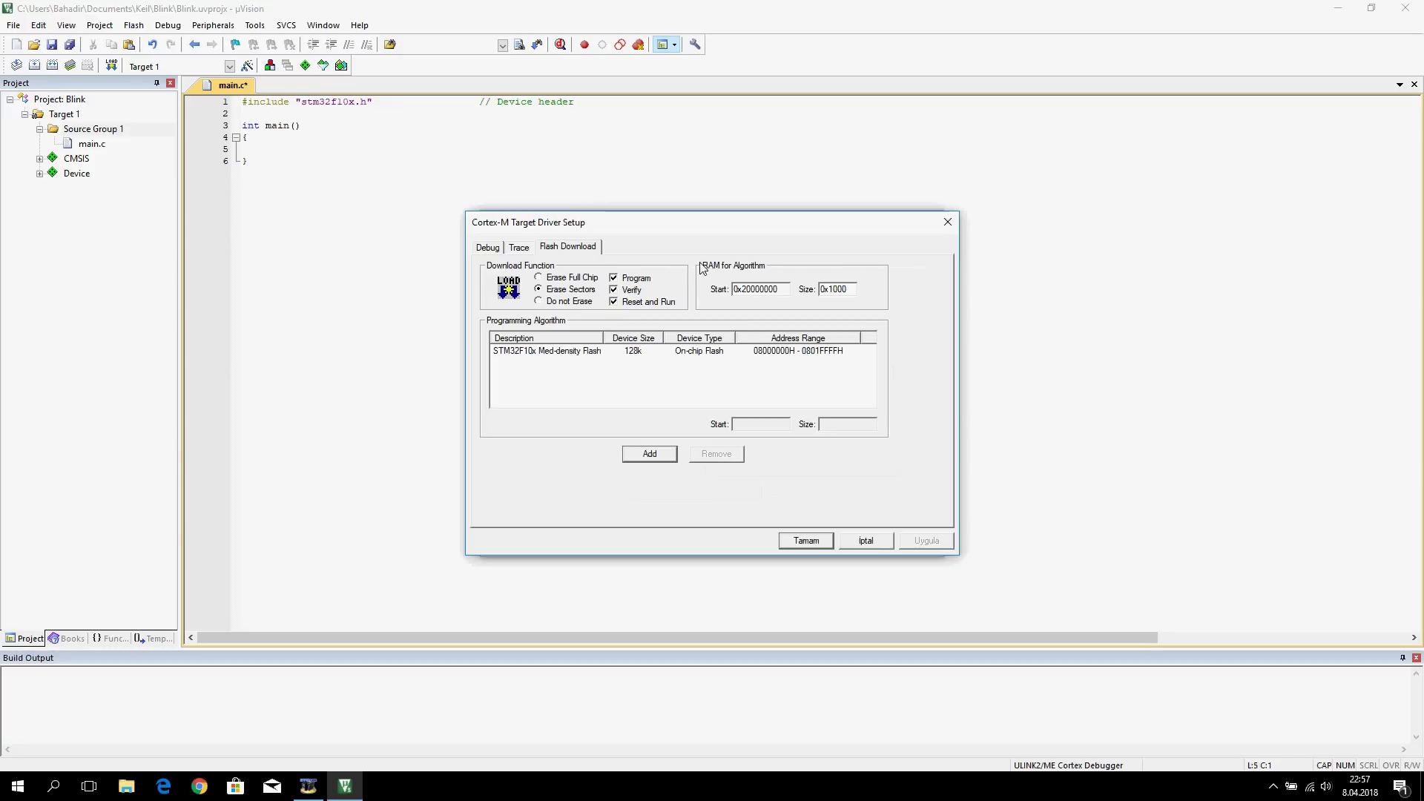
left_click(614, 302)
Select the ST-LINK debug adapter and the SW port in the target driver's debug settings and accept them.
left_click(488, 248)
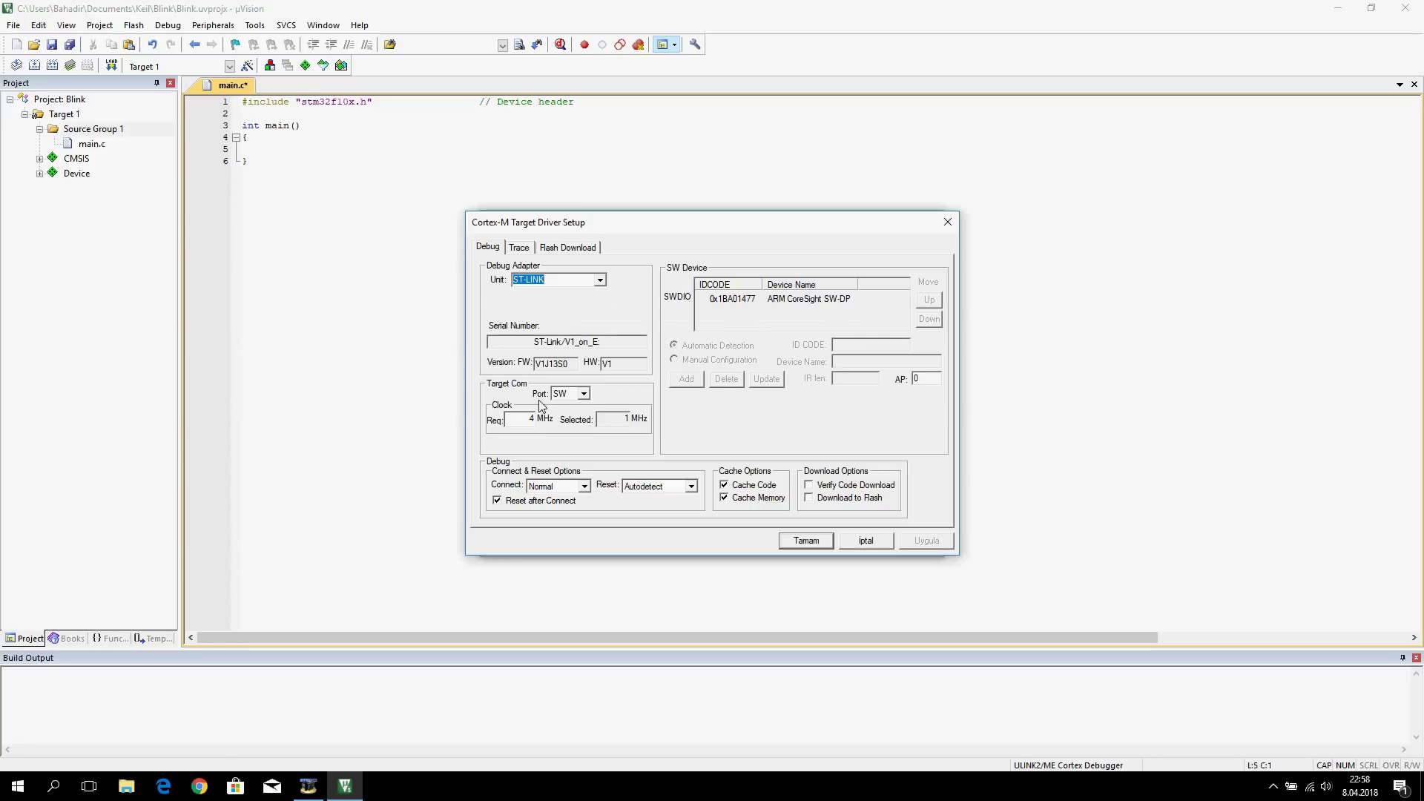
left_click(600, 280)
left_click(604, 291)
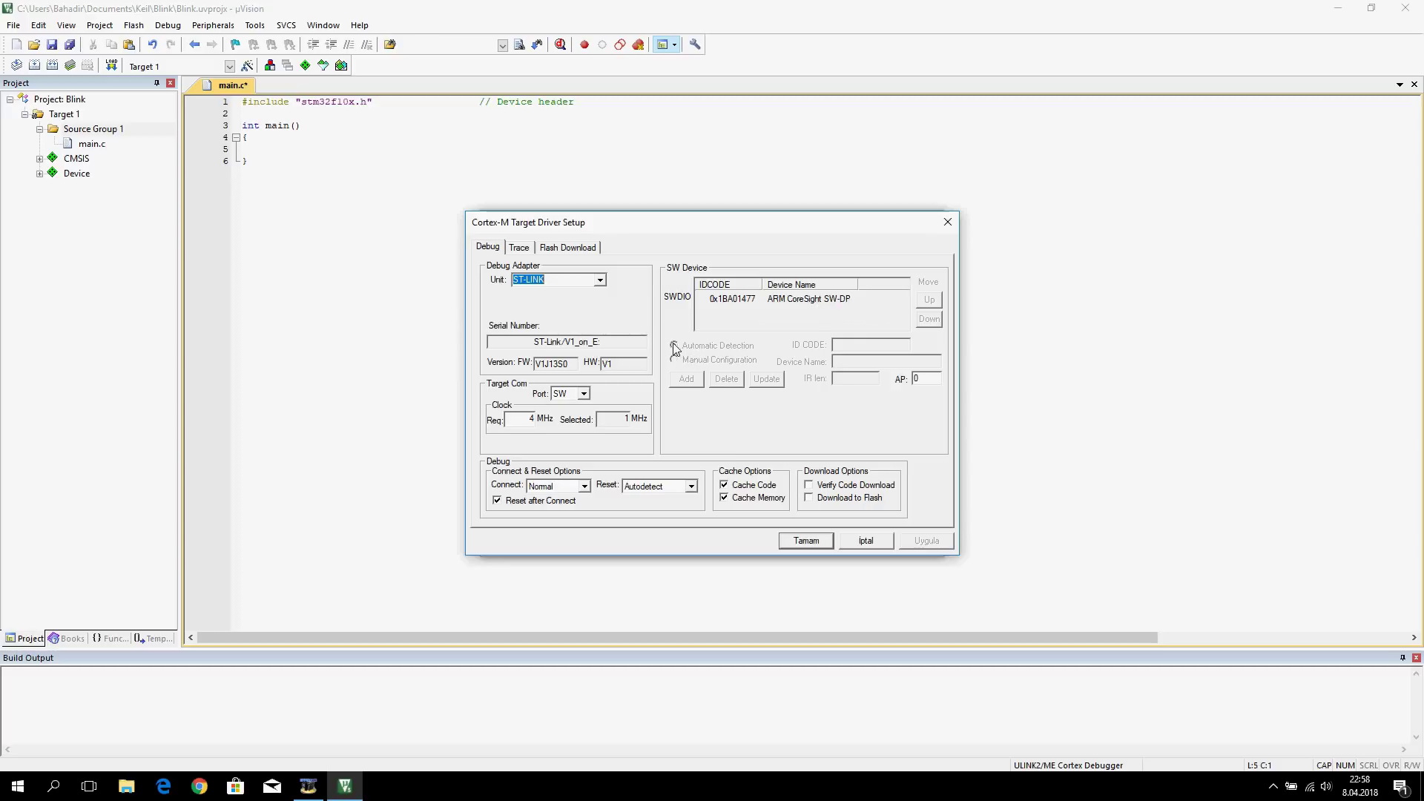
left_click(600, 280)
left_click(603, 290)
left_click(584, 393)
left_click(572, 417)
double_click(531, 420)
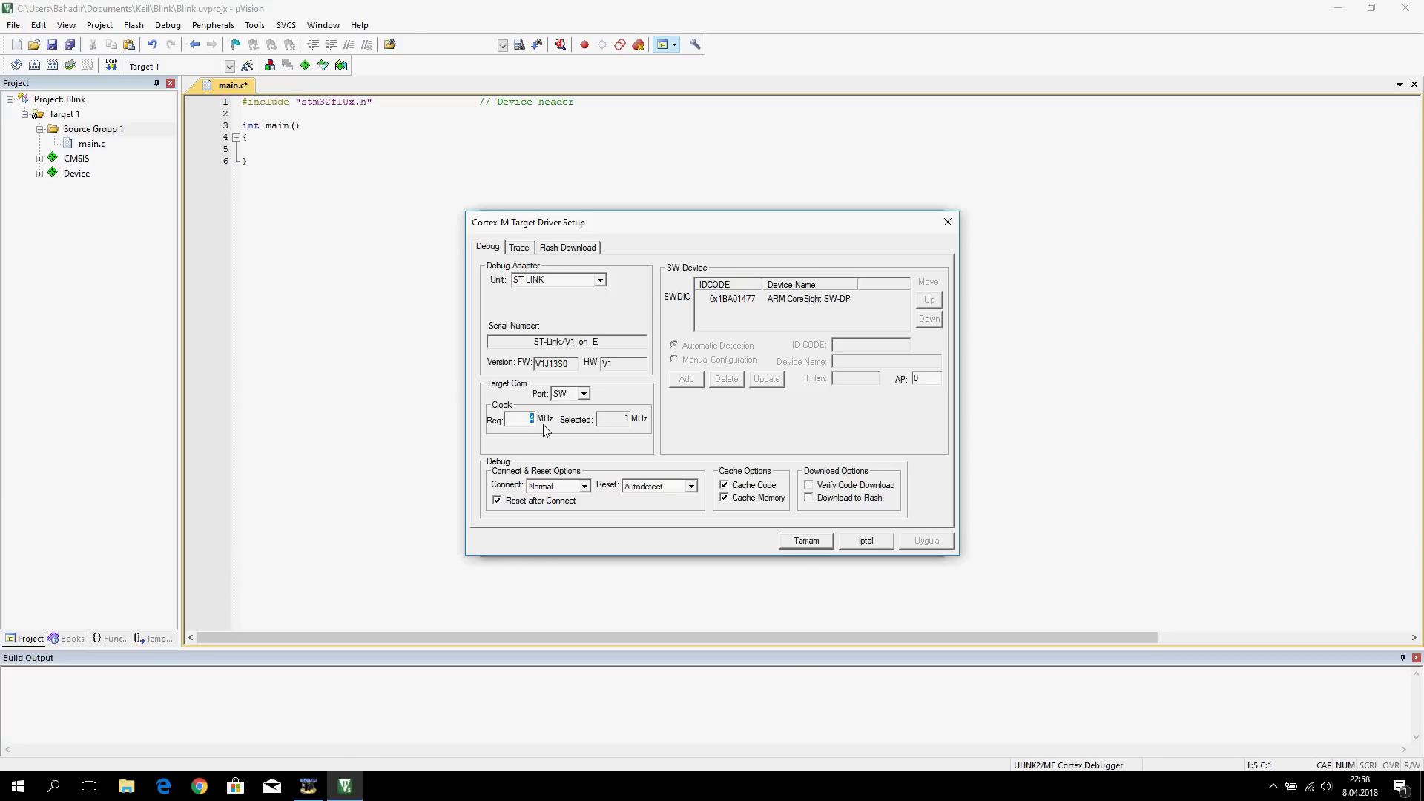
left_click(816, 541)
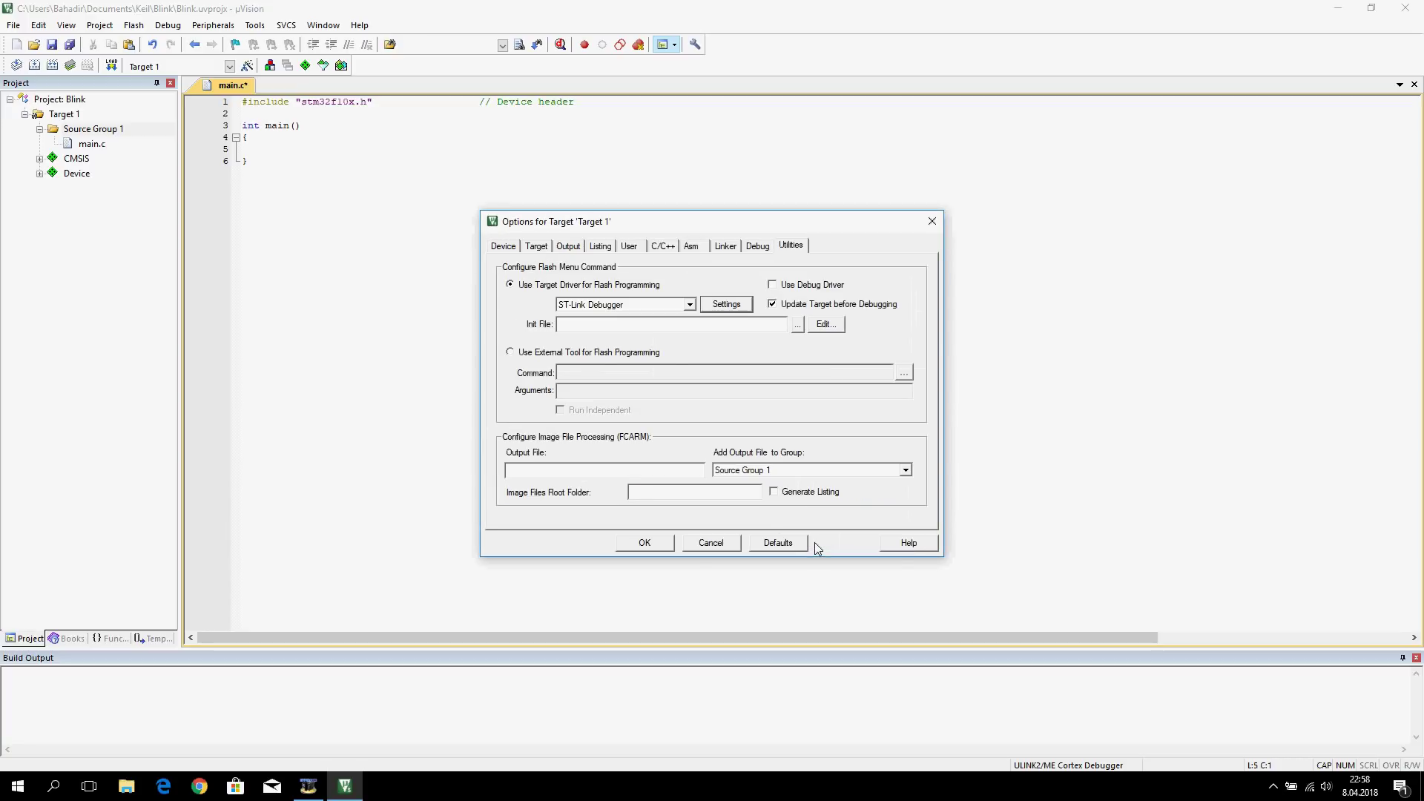
Apply the target options and build the target files.
left_click(644, 543)
left_click(576, 526)
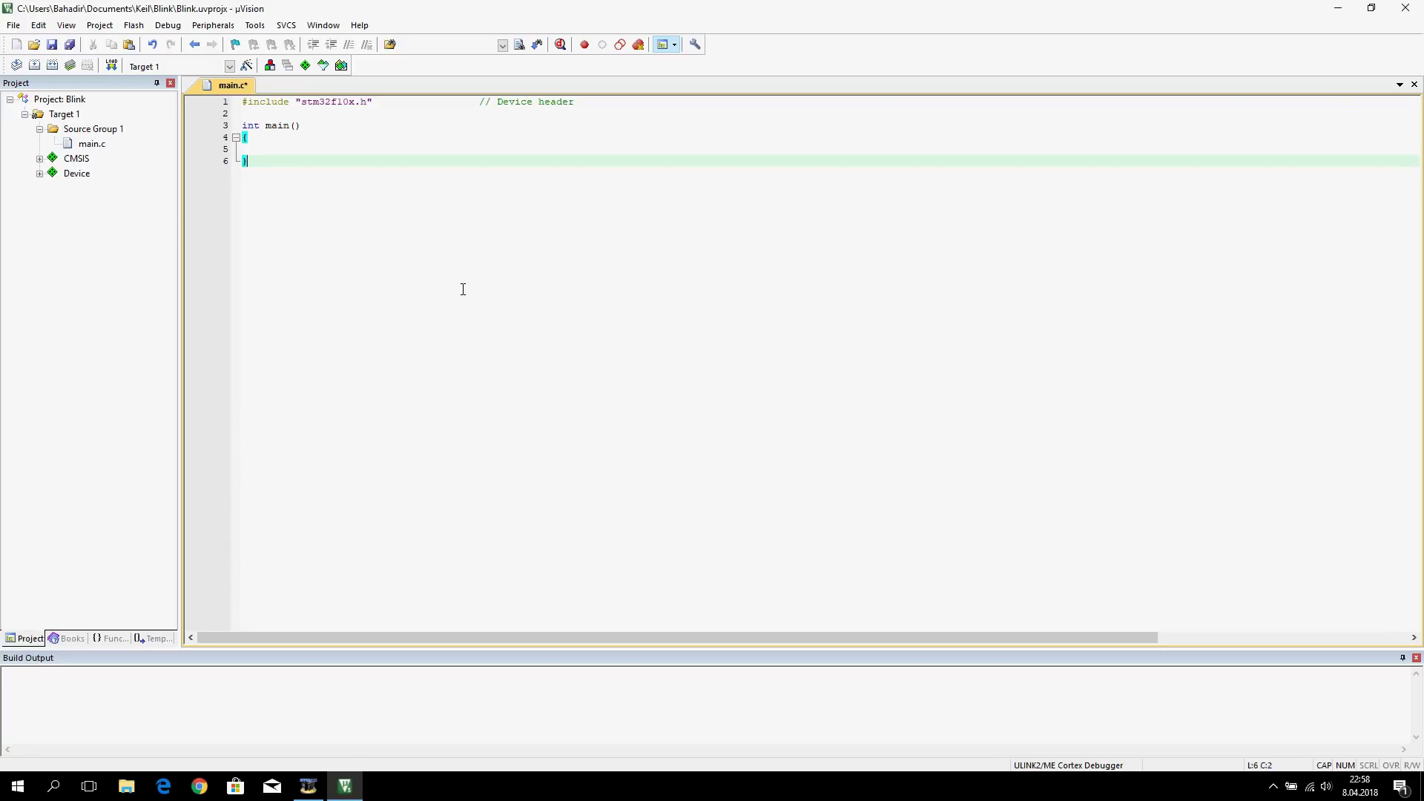
left_click(36, 65)
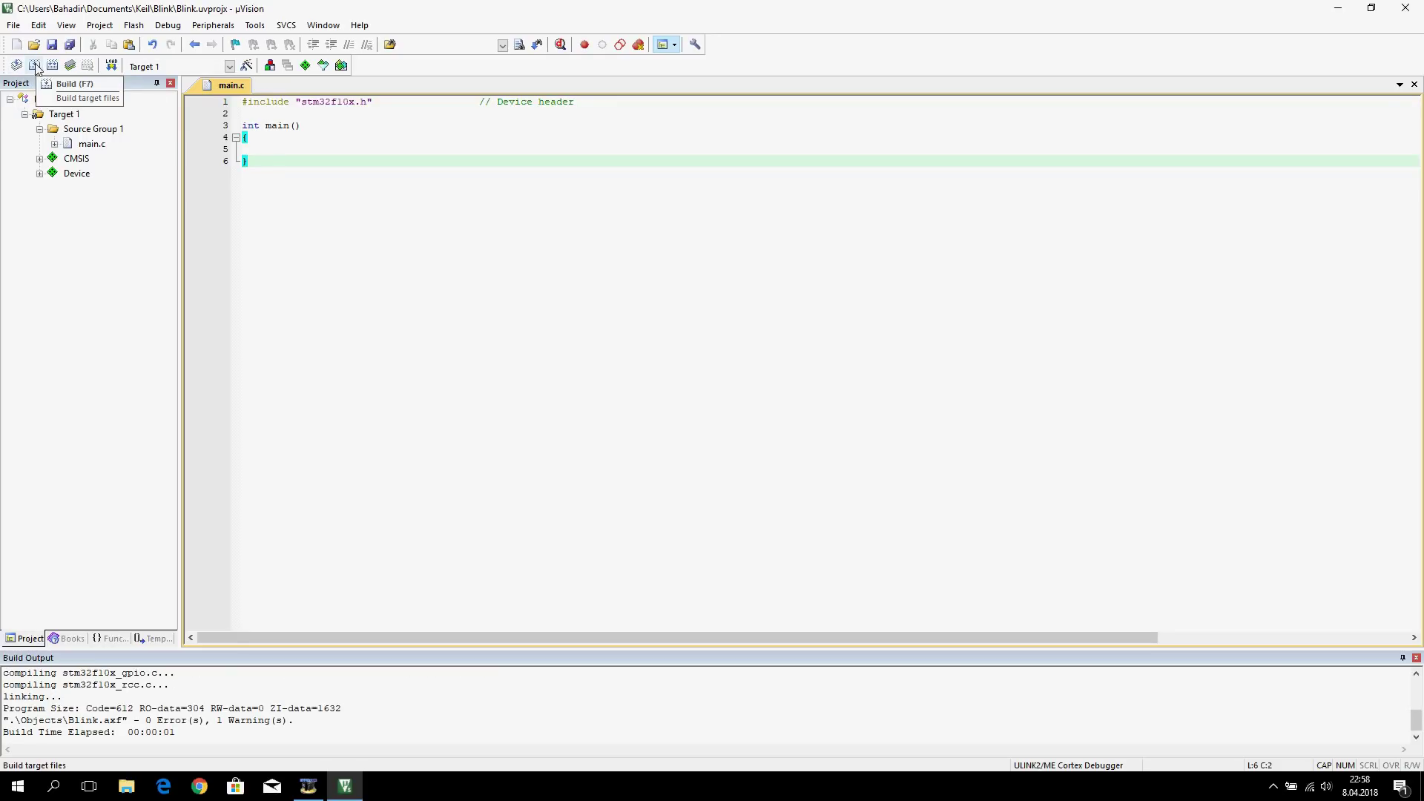
Jump from the missing-newline build warning to its line in main.c and add two line breaks after the closing brace.
left_click(239, 721)
scroll(239, 718, "up", 2)
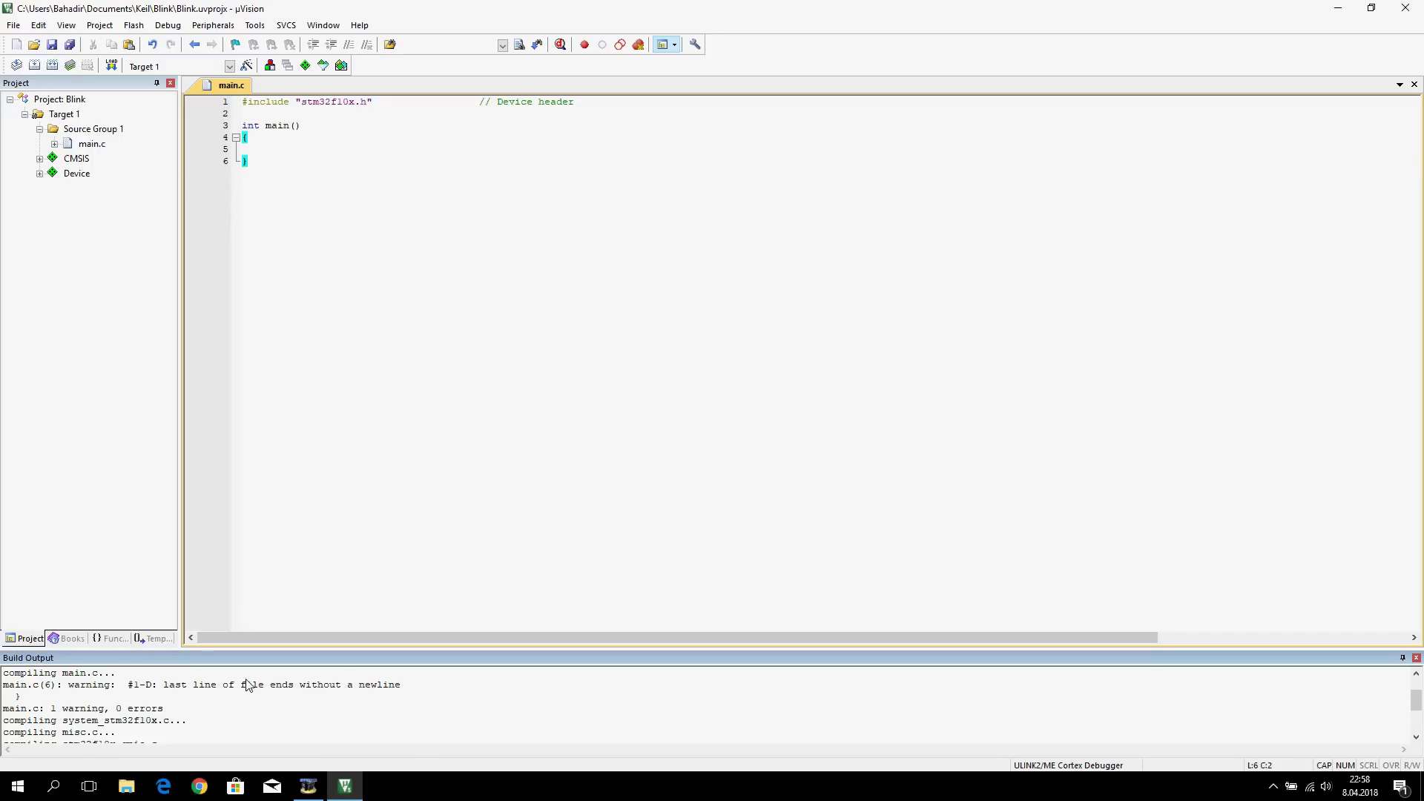
double_click(248, 684)
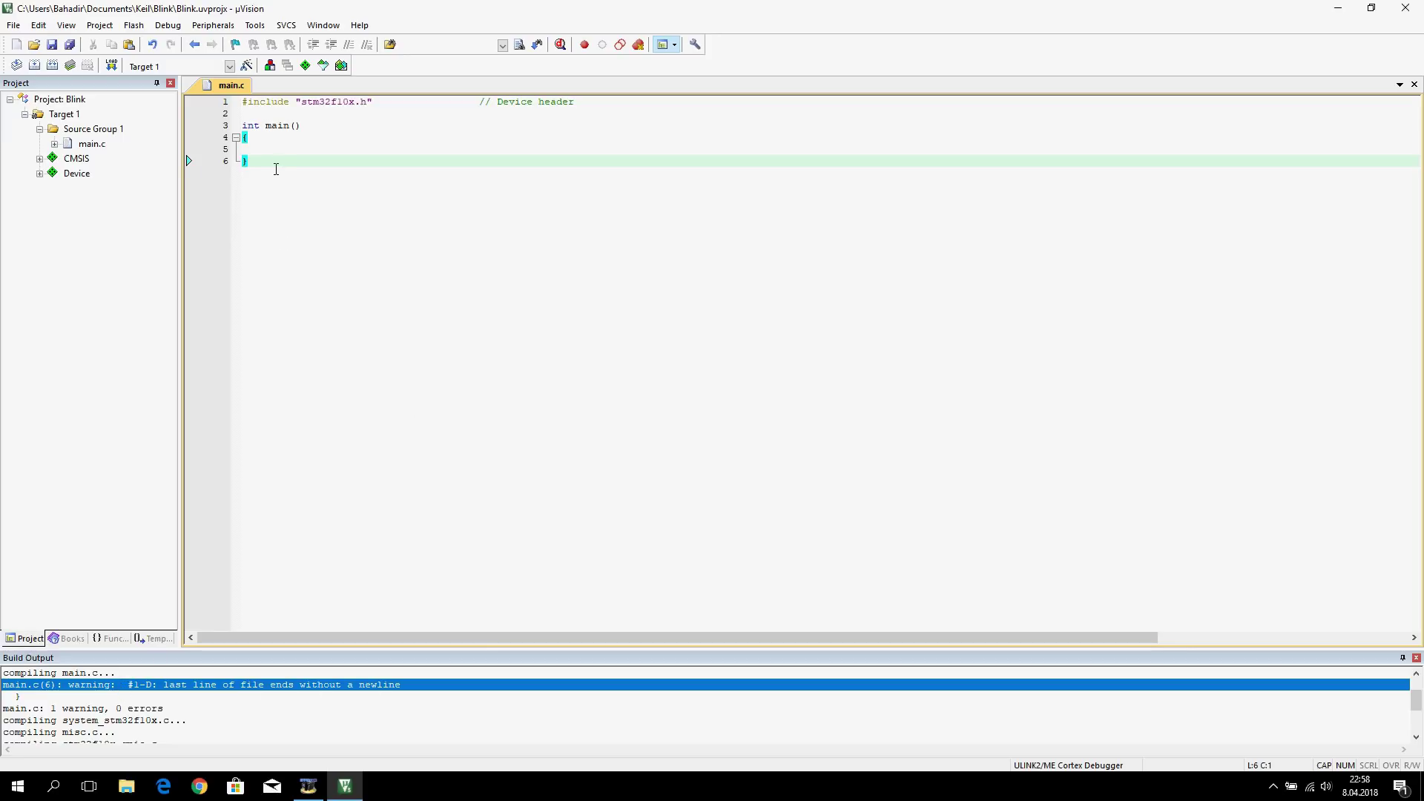
key("Return")
key("Return")
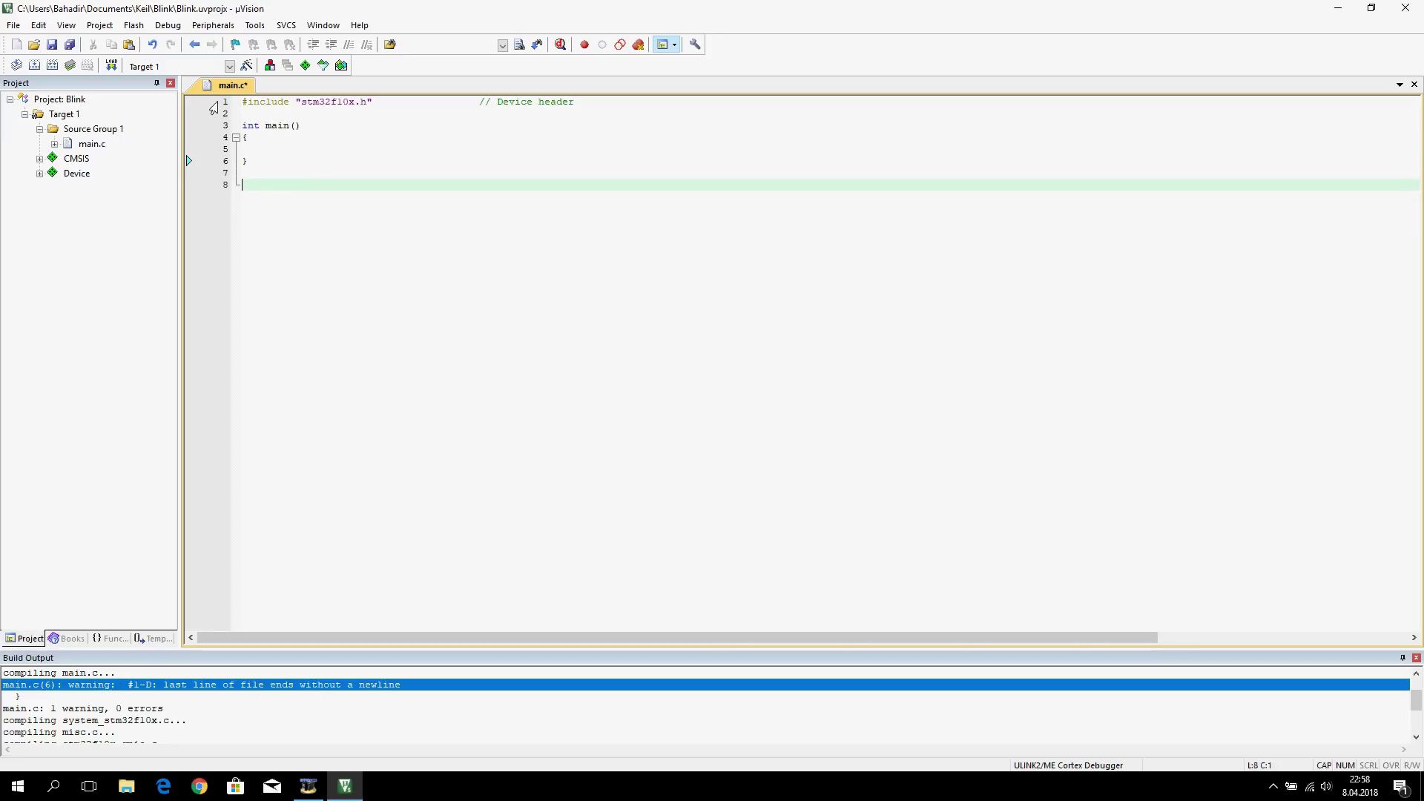
Rebuild the target files and download the program to the microcontroller's flash memory.
left_click(34, 65)
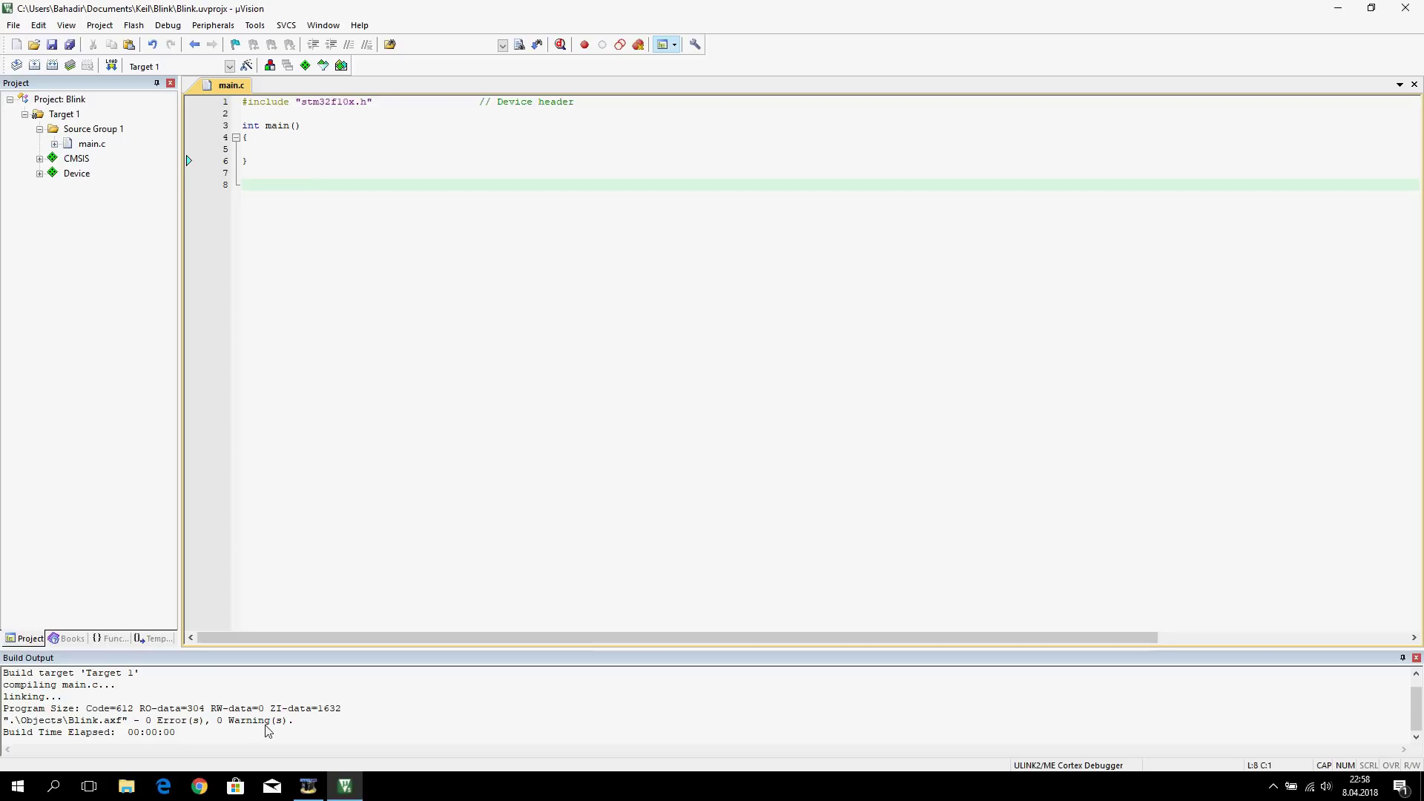
left_click(113, 65)
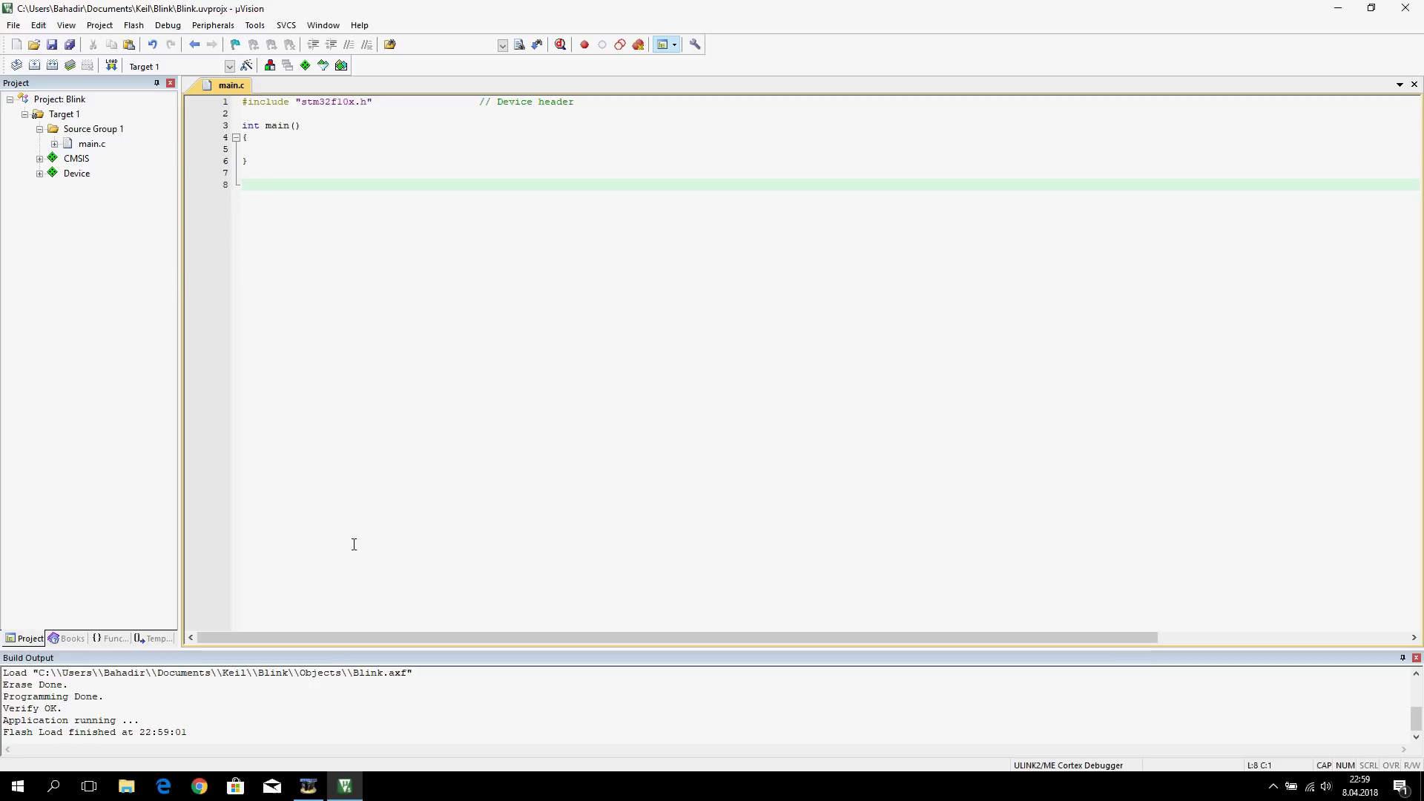
left_click(310, 791)
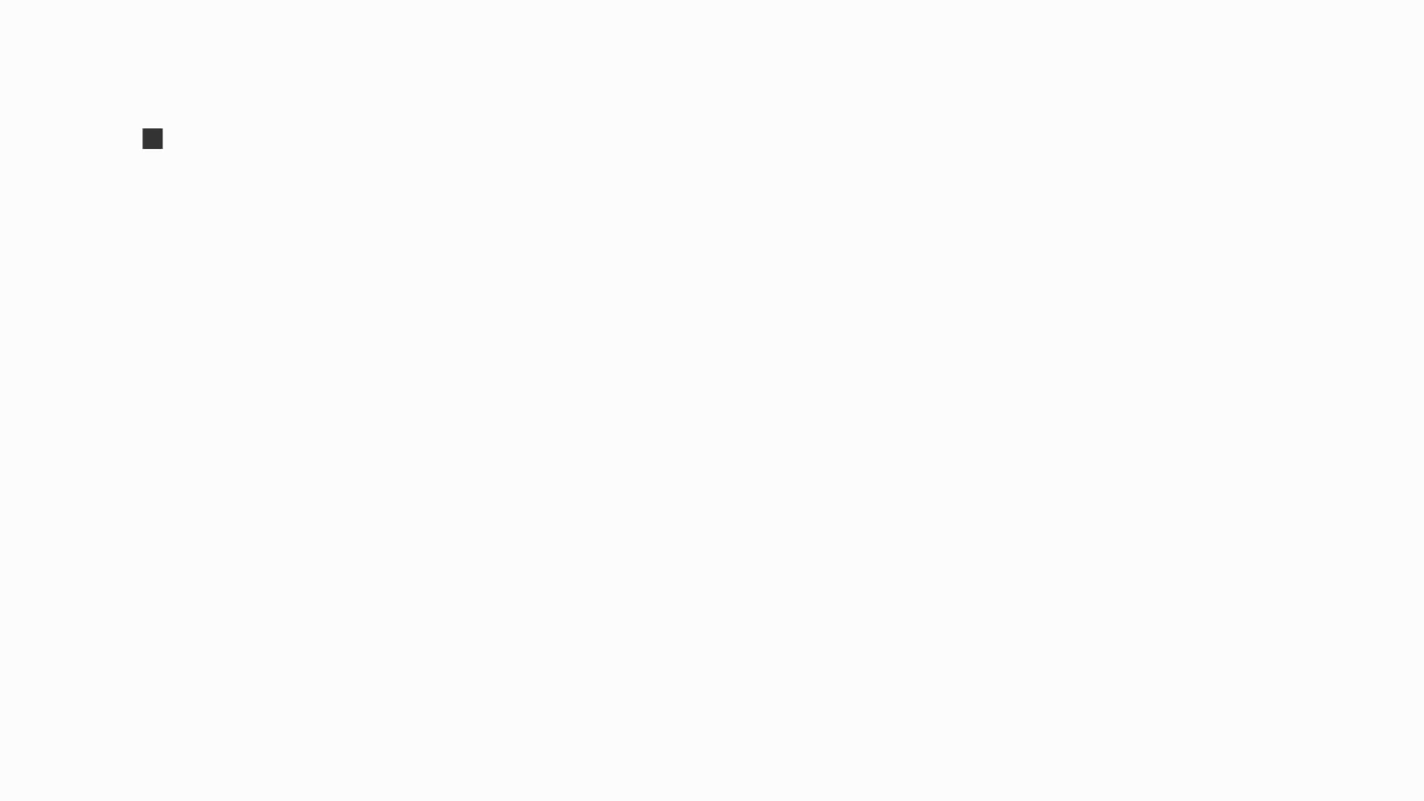